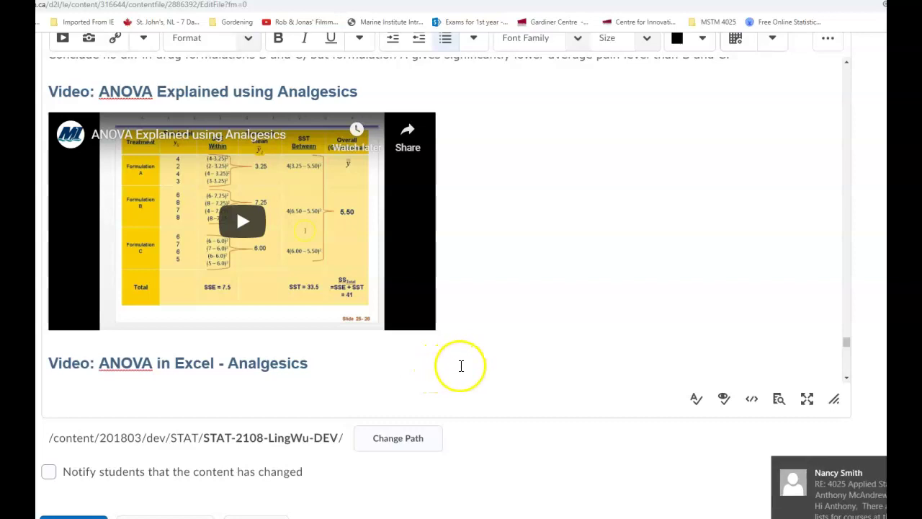
# Step: Switch to the Excel Tutorial Examples workbook and open its Chap 24 sheet
pyautogui.moveTo(124, 518)
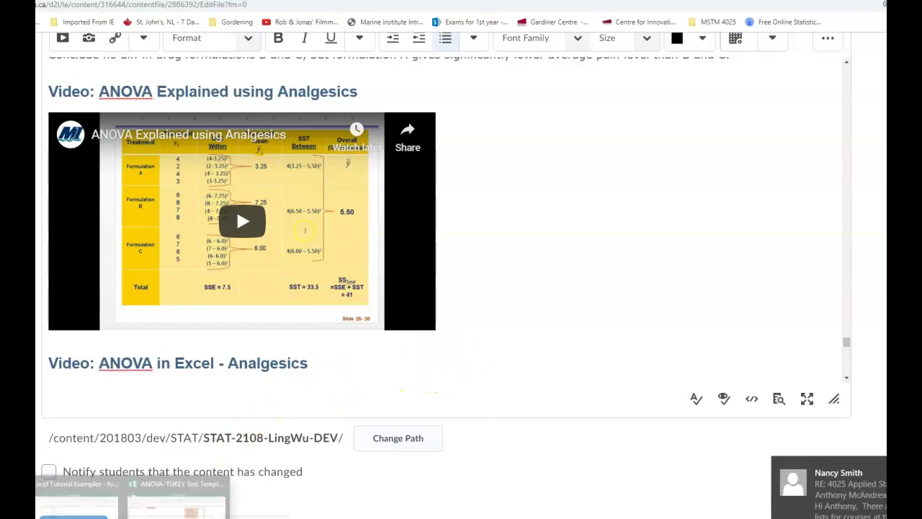
pyautogui.click(77, 496)
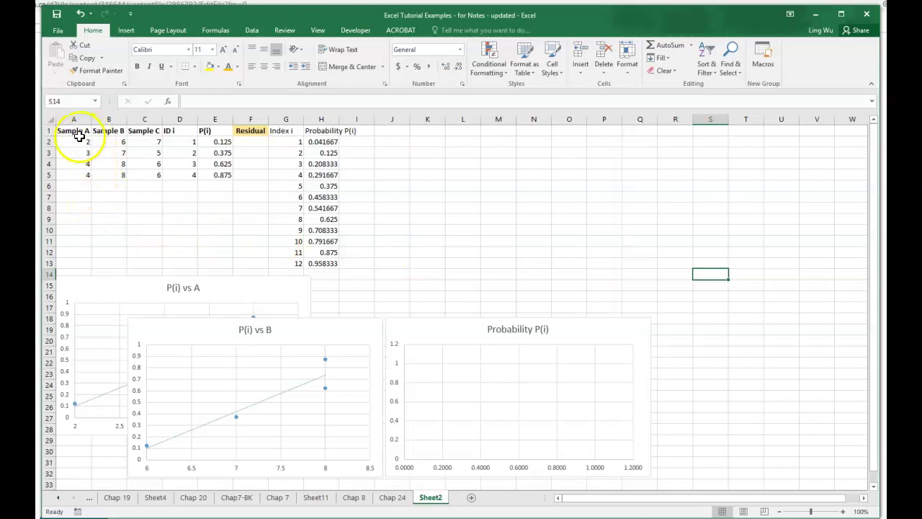
pyautogui.moveTo(69, 130); pyautogui.dragTo(140, 173)
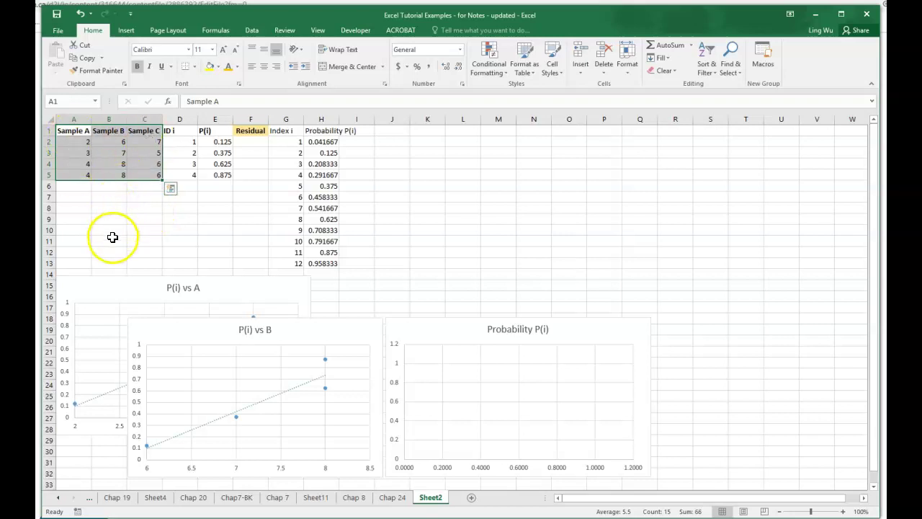
pyautogui.click(89, 208)
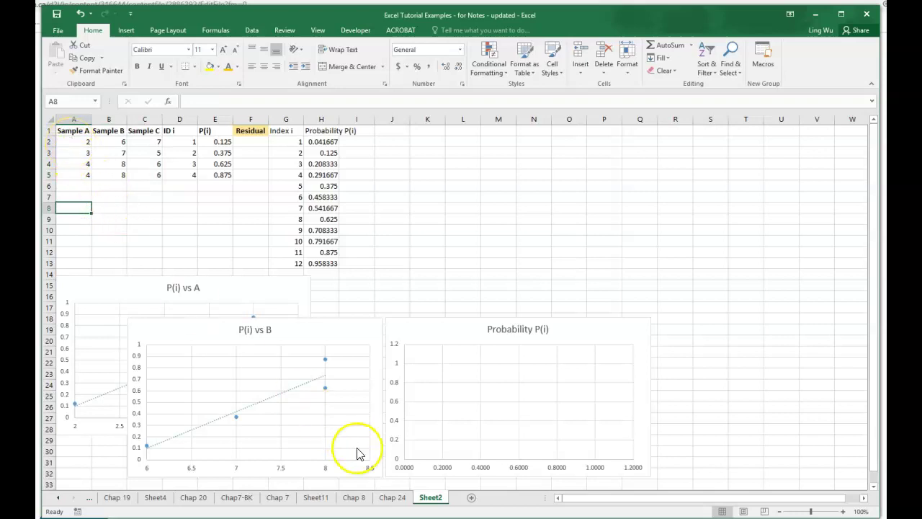
pyautogui.click(393, 497)
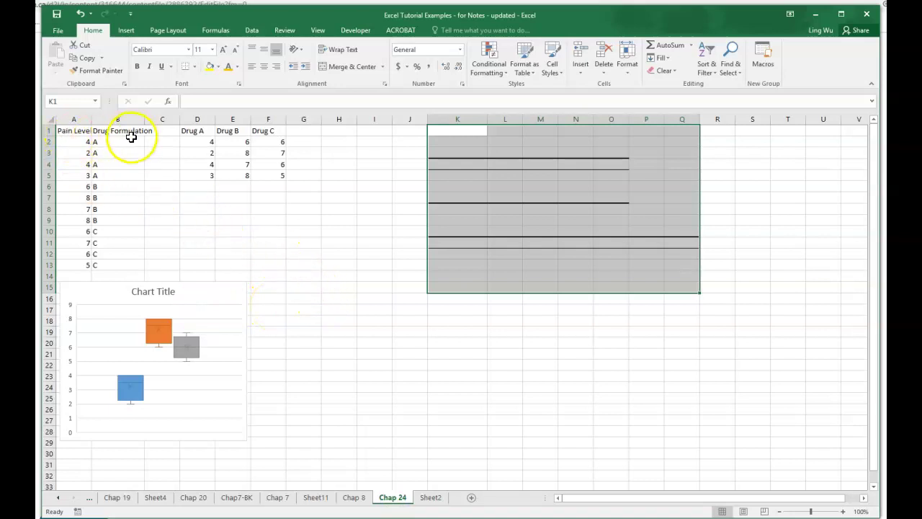
# Step: Review the formulation A pain levels in A2:A5 and the same data arranged by drug in D1:F5
pyautogui.moveTo(75, 141); pyautogui.dragTo(70, 175)
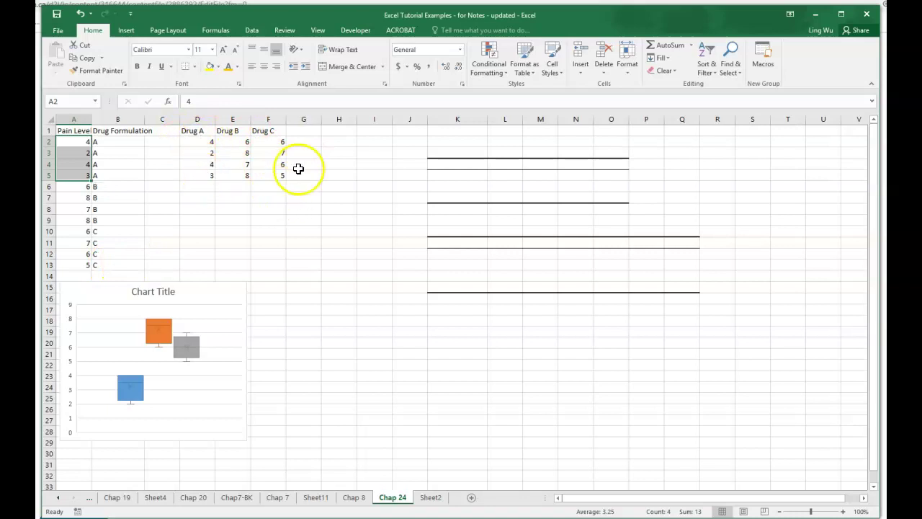
pyautogui.moveTo(195, 130); pyautogui.dragTo(265, 180)
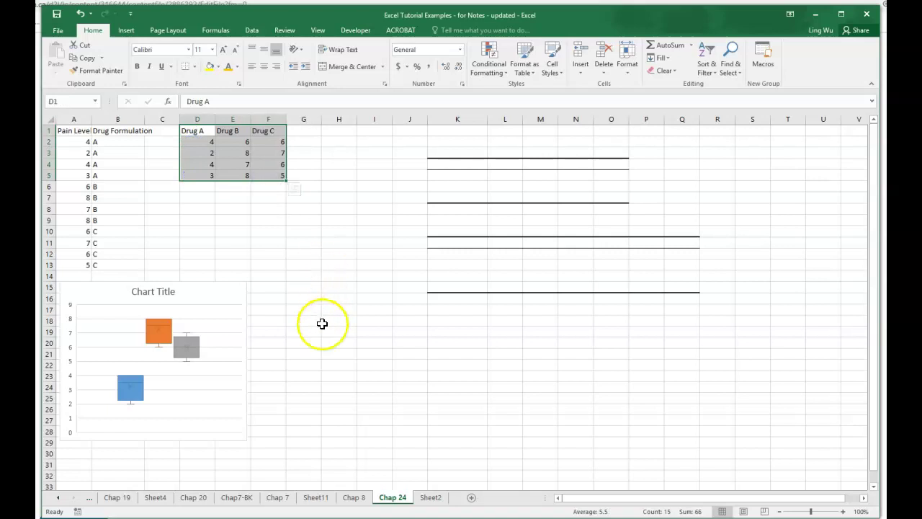
pyautogui.click(303, 286)
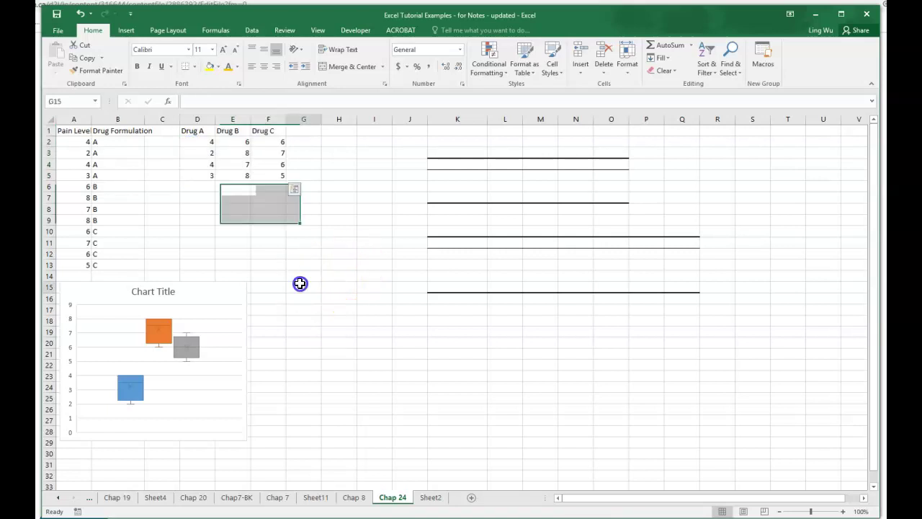
# Step: Run a single-factor ANOVA on D1:F5, grouped by columns with labels in the first row, and output it at K1
pyautogui.click(252, 31)
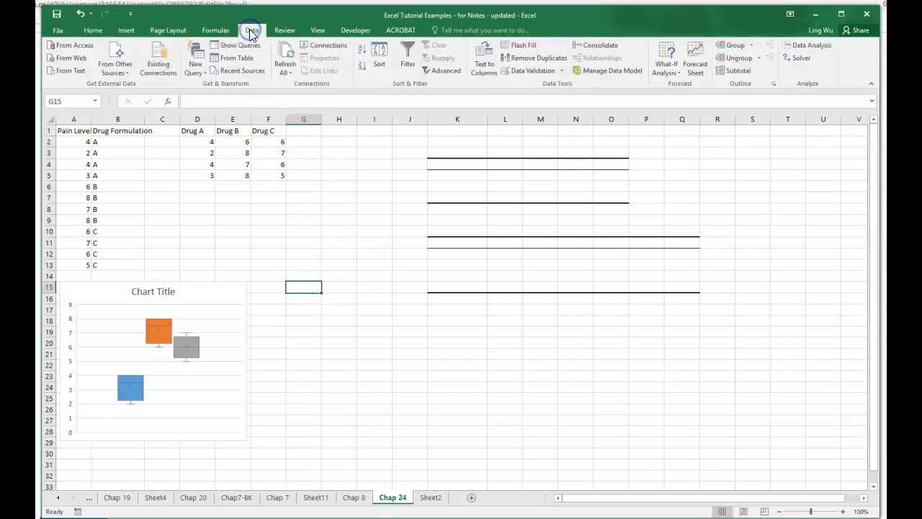
pyautogui.click(804, 48)
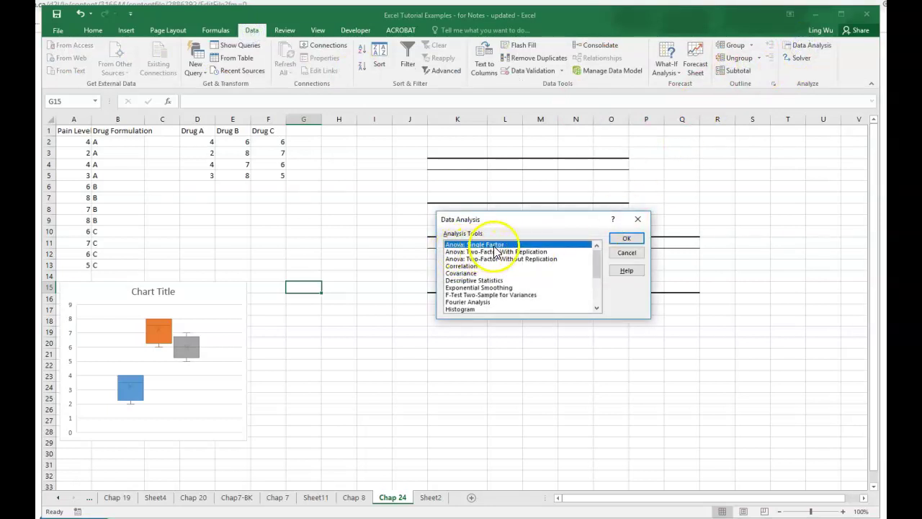
pyautogui.click(618, 240)
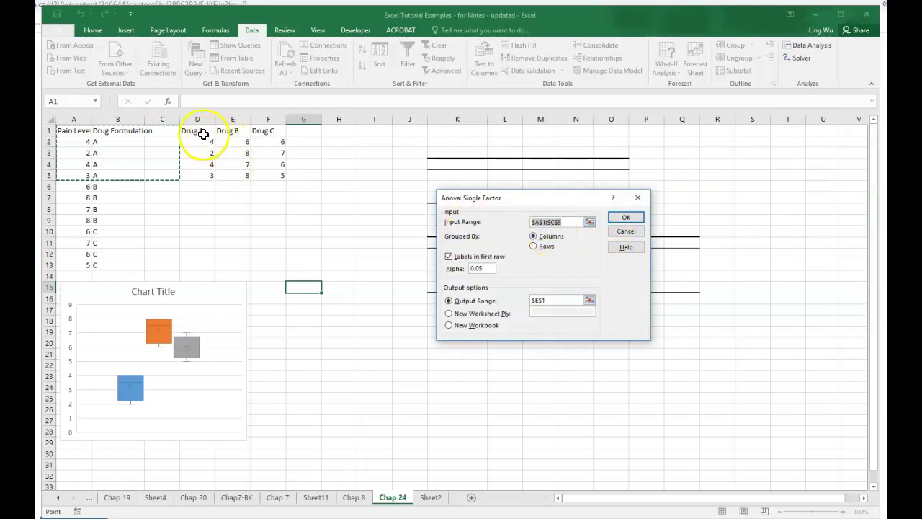
pyautogui.moveTo(195, 134); pyautogui.dragTo(273, 178)
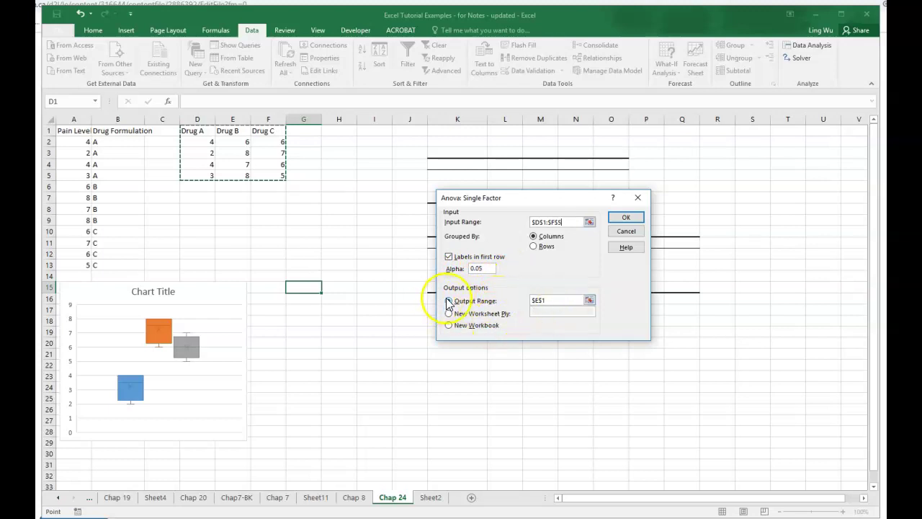
pyautogui.click(550, 300)
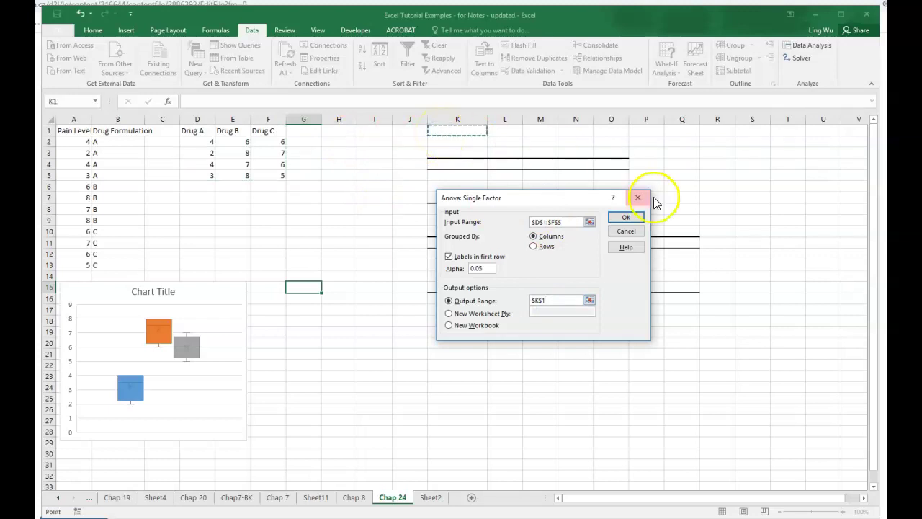
pyautogui.click(624, 222)
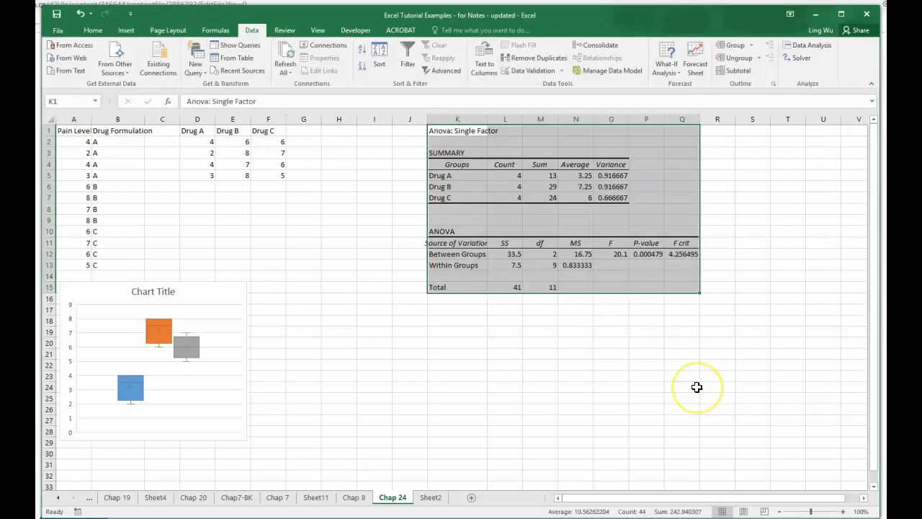
# Step: Examine the between-groups P-value in the ANOVA results table
pyautogui.click(527, 354)
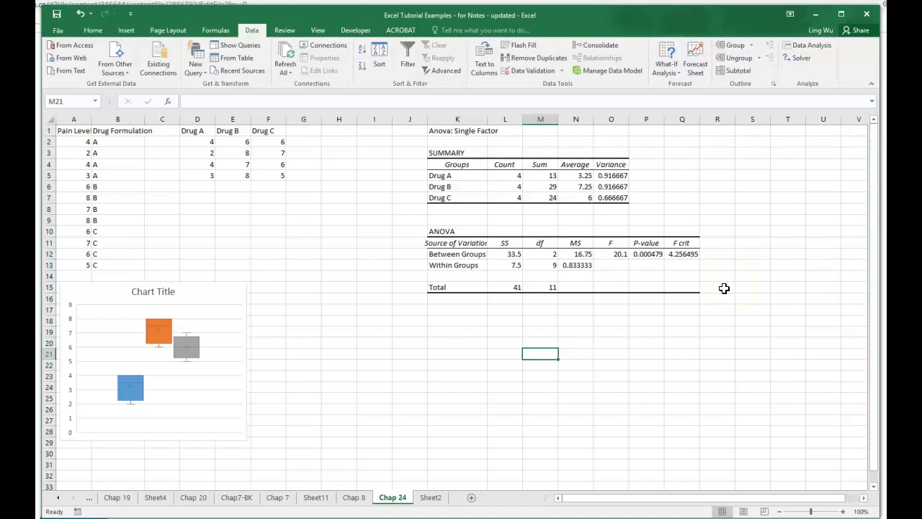
pyautogui.click(646, 255)
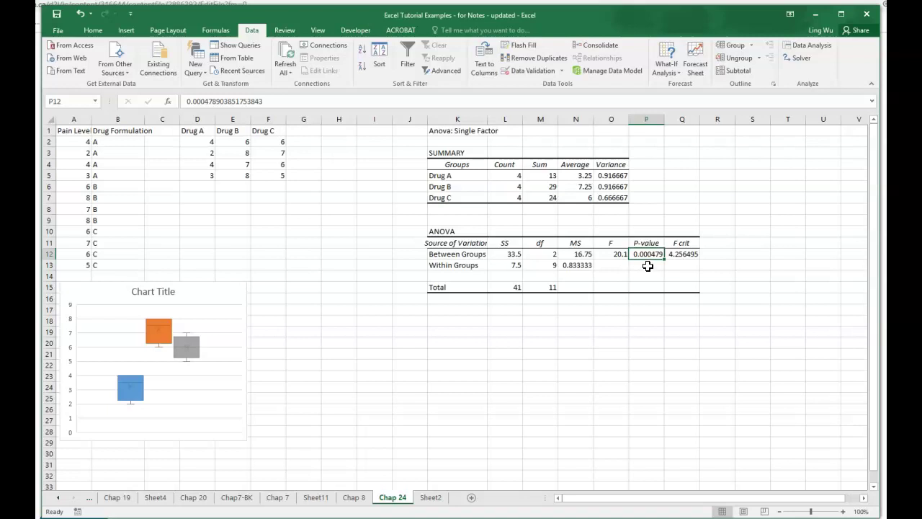
pyautogui.click(649, 334)
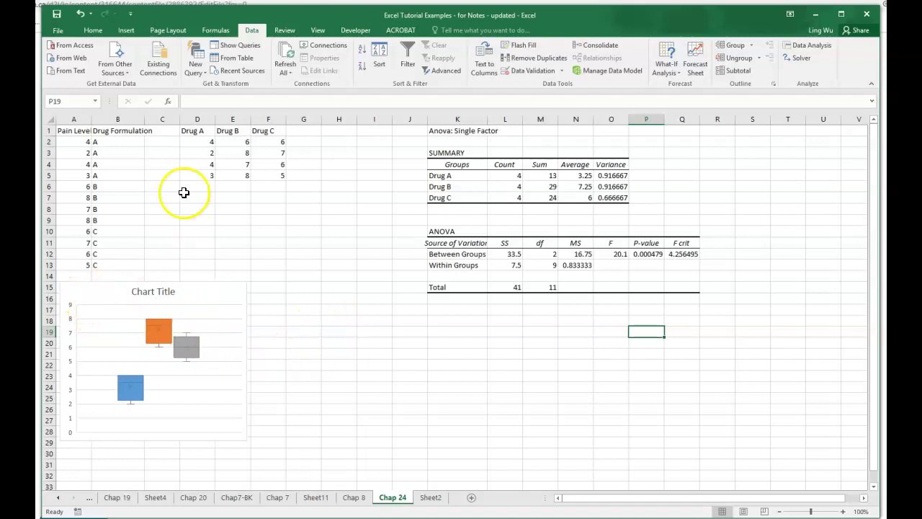
# Step: Move the box plot up and to the right so it sits below the Drug A to Drug C data
pyautogui.moveTo(192, 133); pyautogui.dragTo(264, 176)
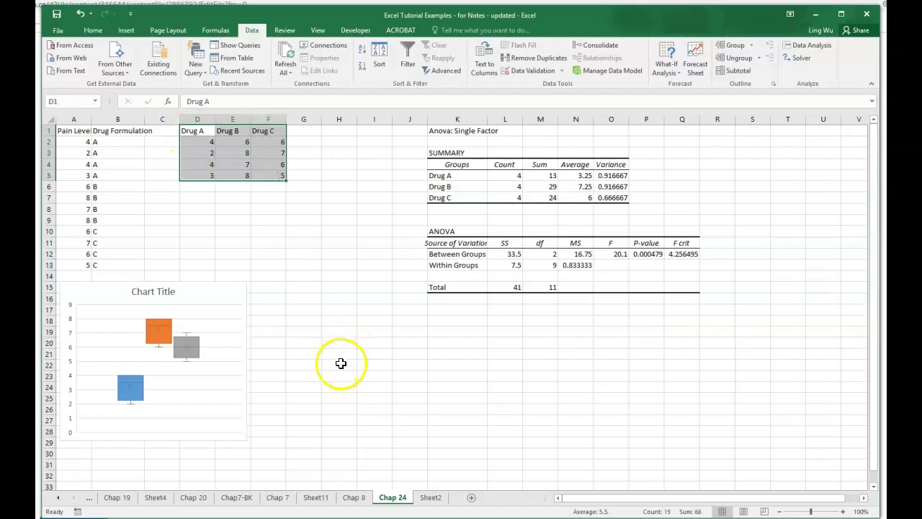
pyautogui.moveTo(96, 293); pyautogui.dragTo(169, 258)
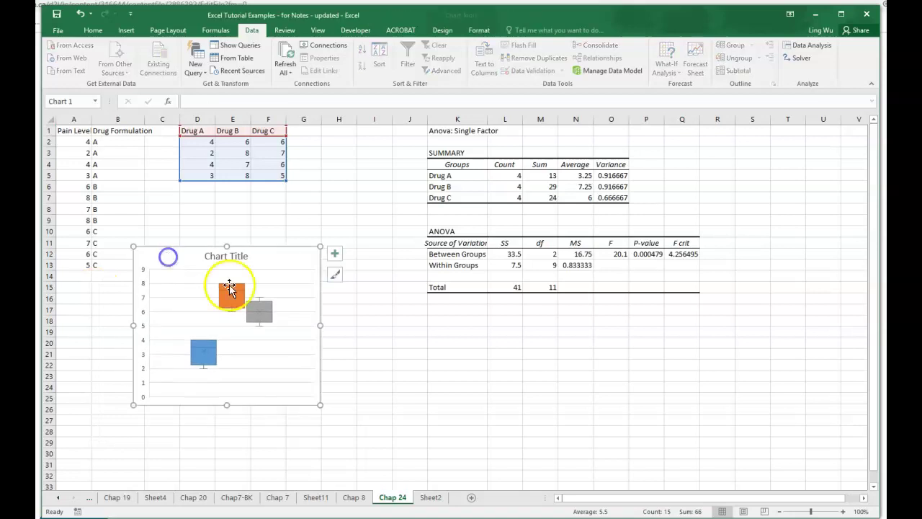
pyautogui.click(402, 427)
pyautogui.click(297, 252)
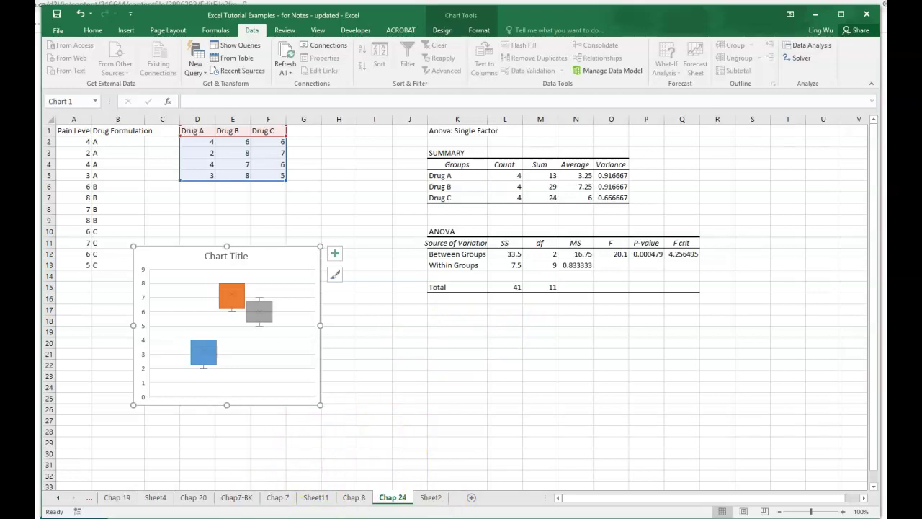
# Step: View the 3-ANOVA sheet of the ANOVA-TUKEY Test template workbook and return to the Chap 24 data
pyautogui.click(124, 517)
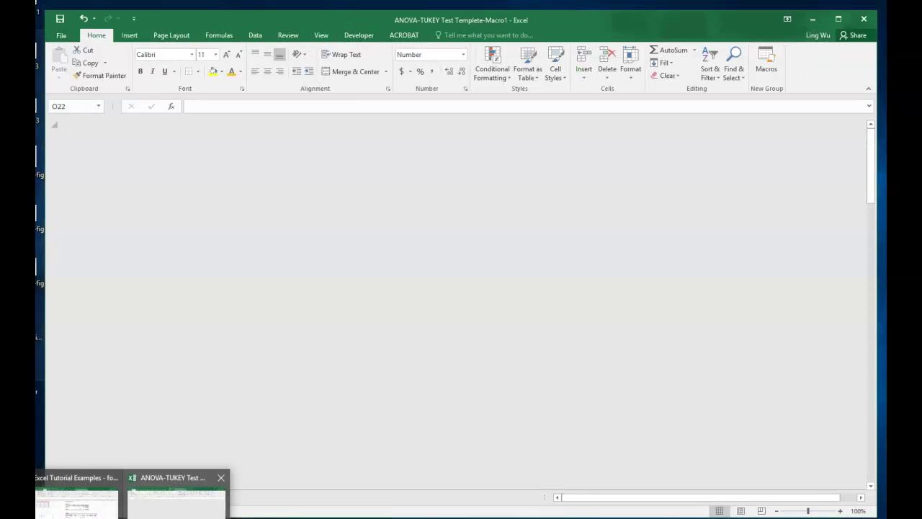
pyautogui.click(177, 499)
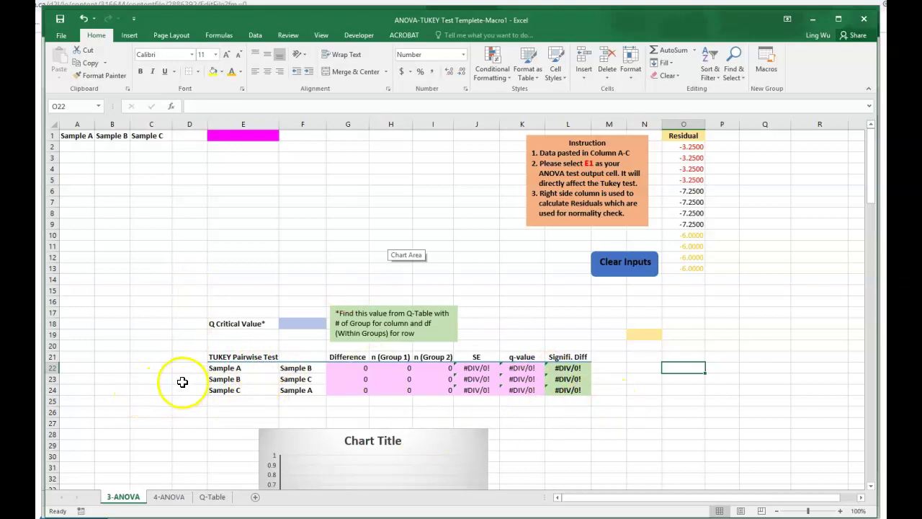
pyautogui.click(813, 19)
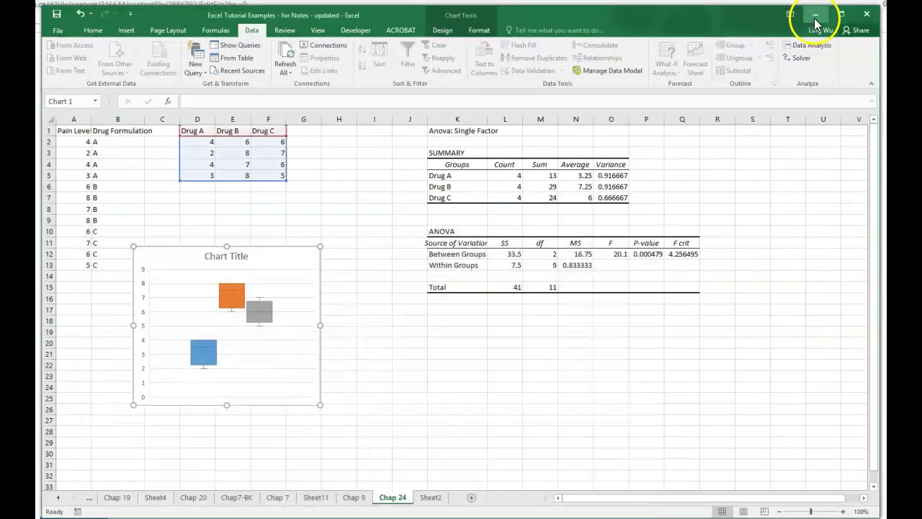
# Step: Copy the drug values in D2:F5 into the ANOVA-TUKEY template's 3-ANOVA sheet, starting at A2
pyautogui.moveTo(202, 142); pyautogui.dragTo(271, 178)
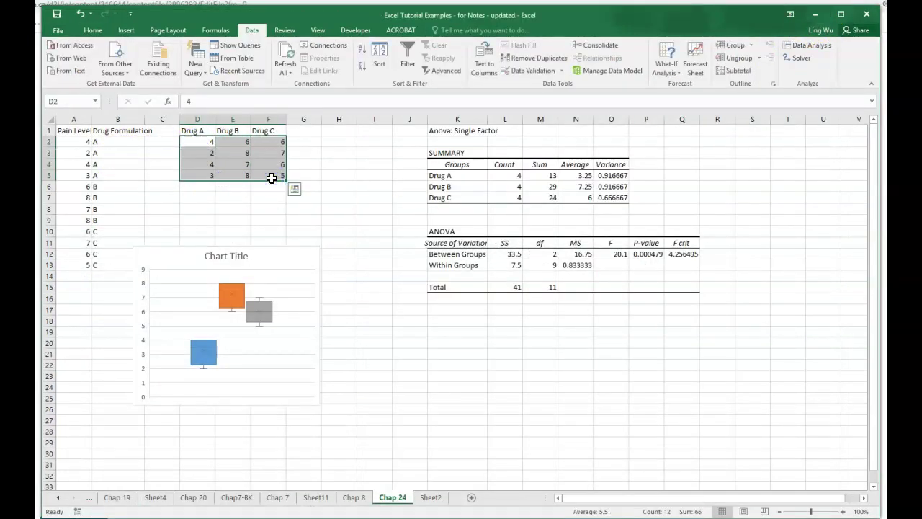
pyautogui.hotkey('ctrl', 'c')
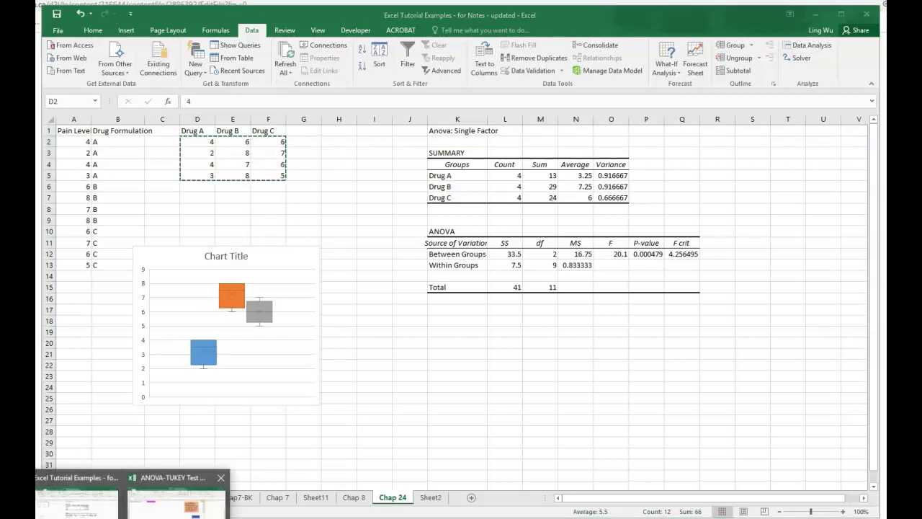
pyautogui.click(247, 503)
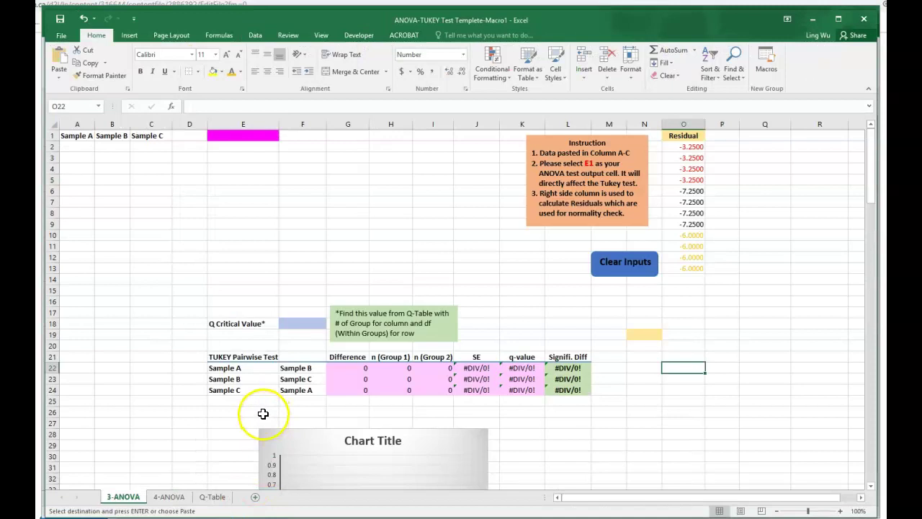
pyautogui.click(72, 147)
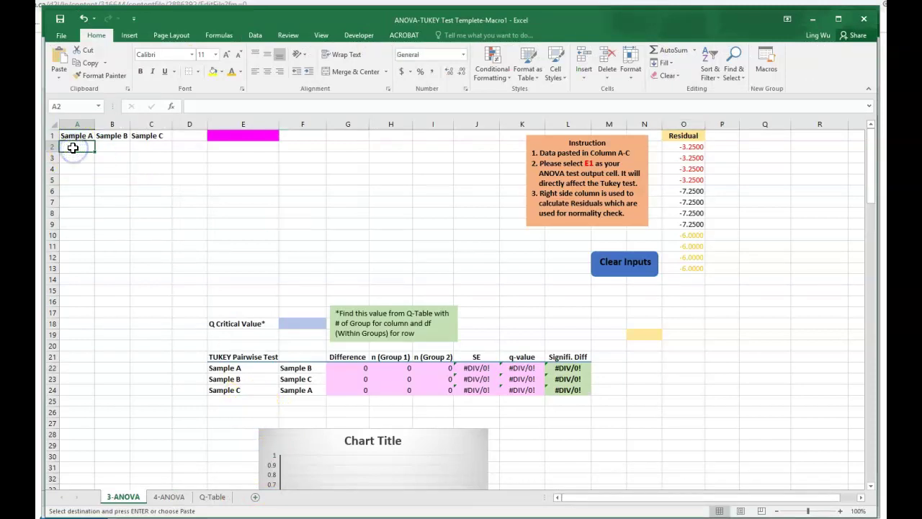
pyautogui.hotkey('ctrl', 'v')
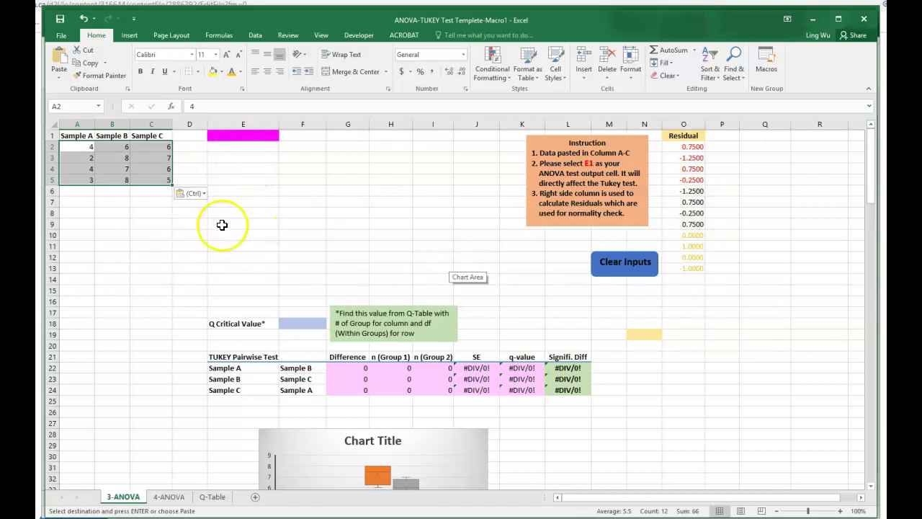
# Step: Run a single-factor ANOVA on A1:C5, grouped by columns with labels in the first row, and output it at E1
pyautogui.click(255, 35)
pyautogui.click(813, 50)
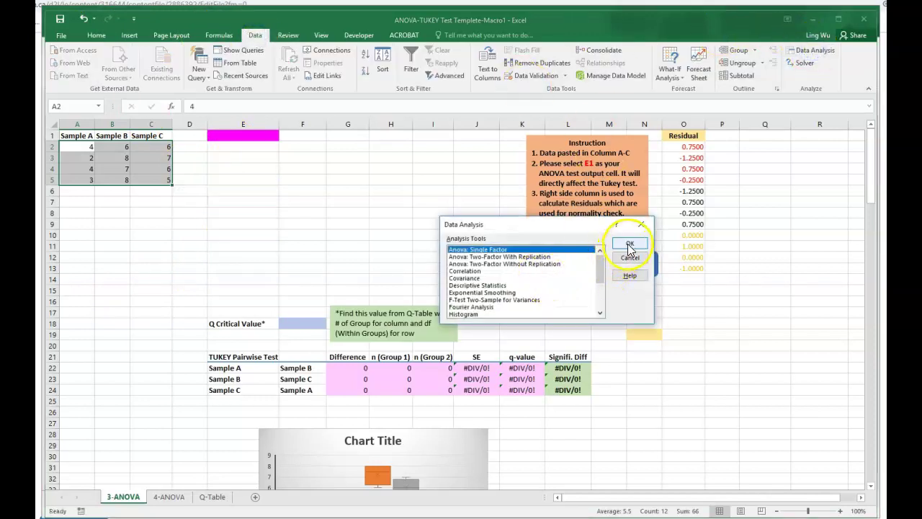
pyautogui.click(629, 245)
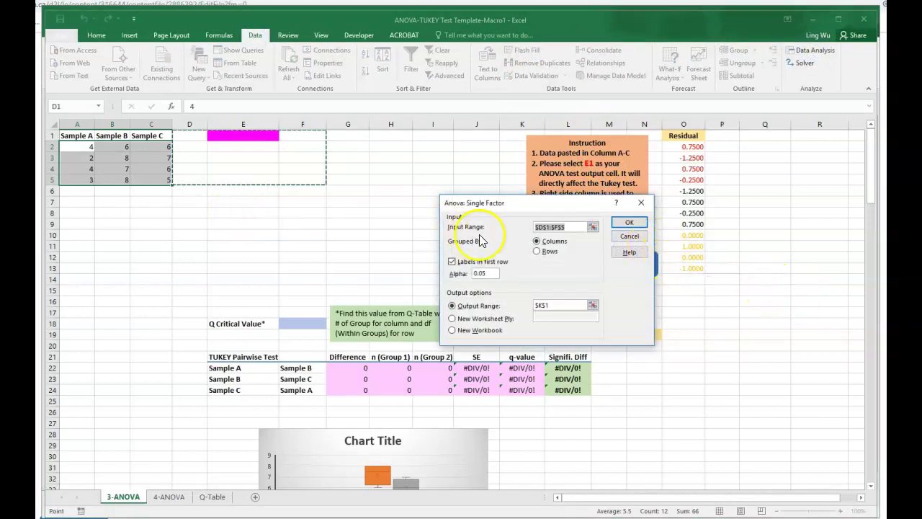
pyautogui.moveTo(74, 137); pyautogui.dragTo(137, 181)
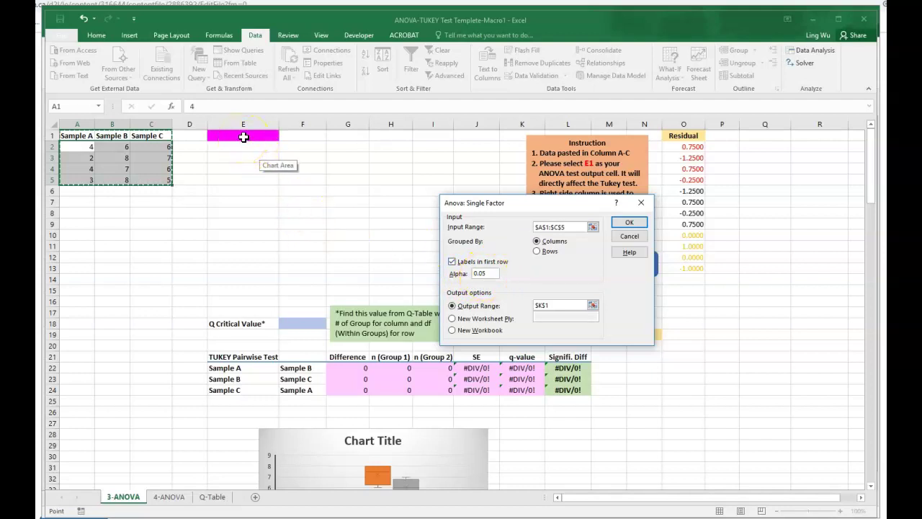
pyautogui.click(543, 307)
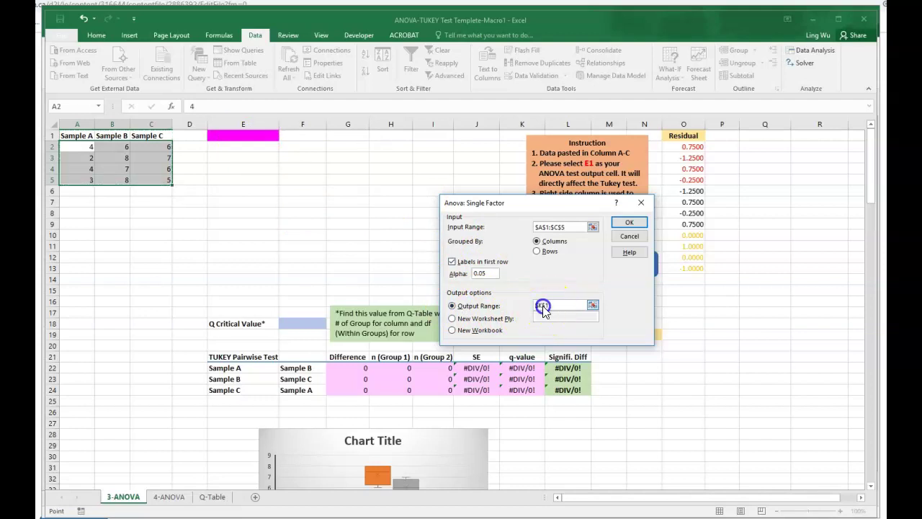
pyautogui.click(249, 143)
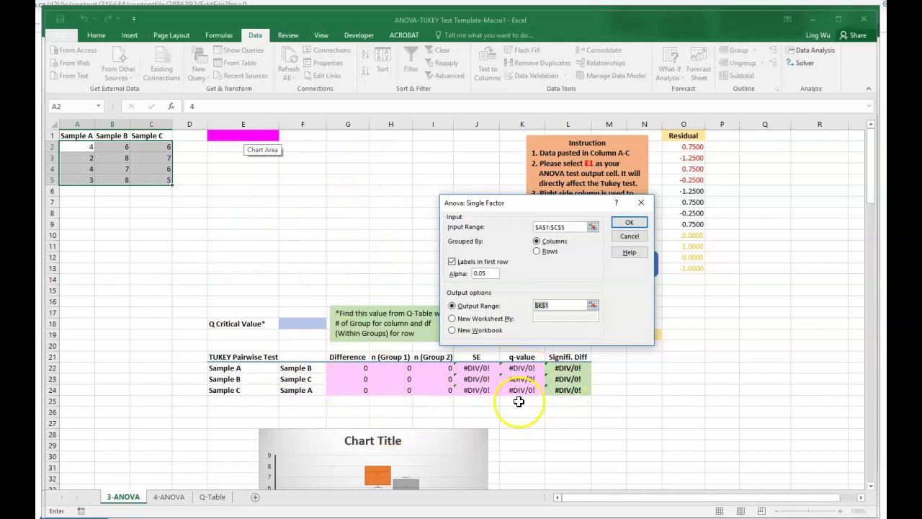
pyautogui.click(247, 142)
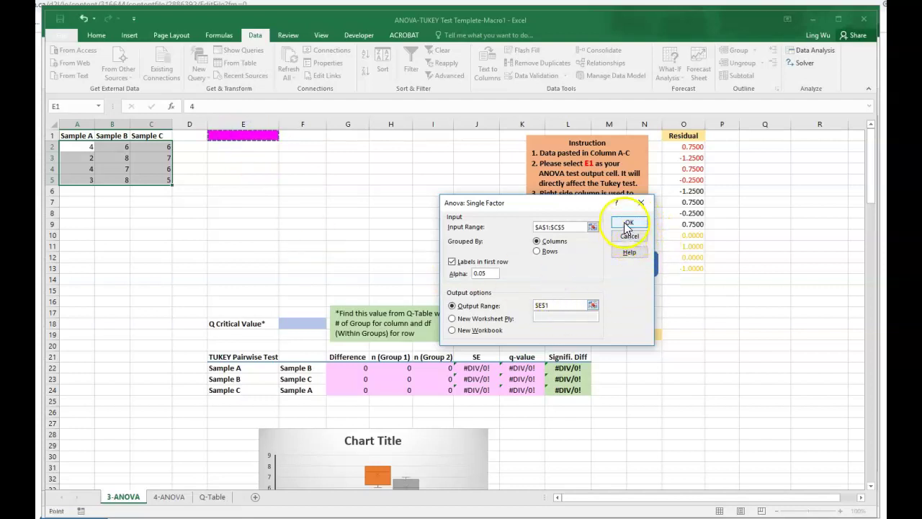
pyautogui.click(626, 224)
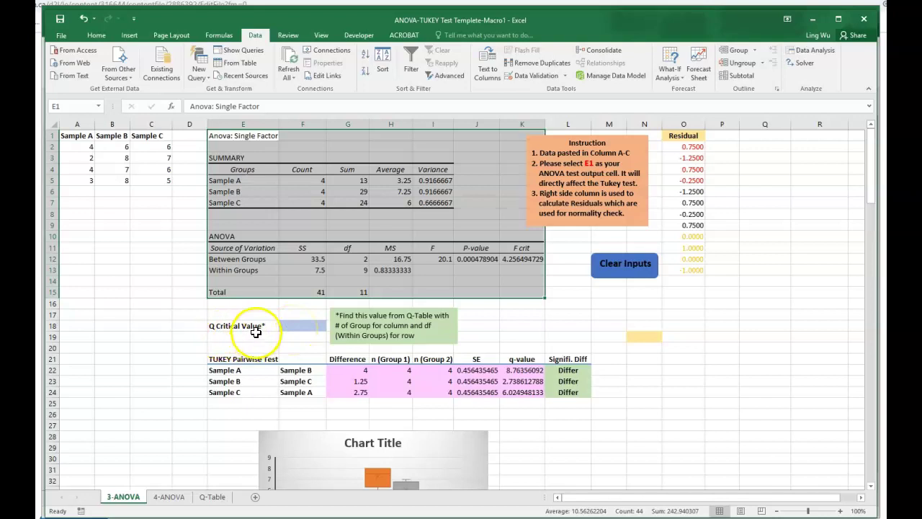
# Step: Look up the critical value for 3 groups and 9 degrees of freedom in the Q-Table sheet and enter 3.95 in F18 of 3-ANOVA
pyautogui.click(294, 326)
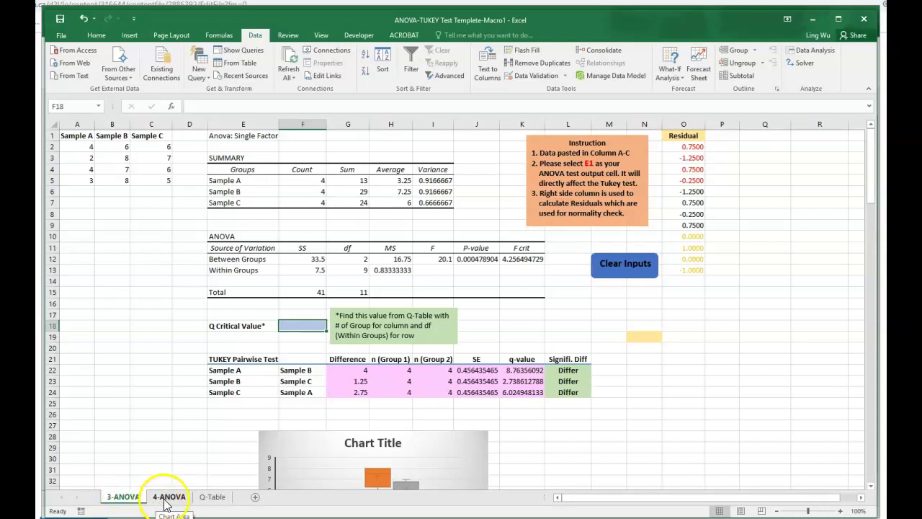
pyautogui.click(212, 497)
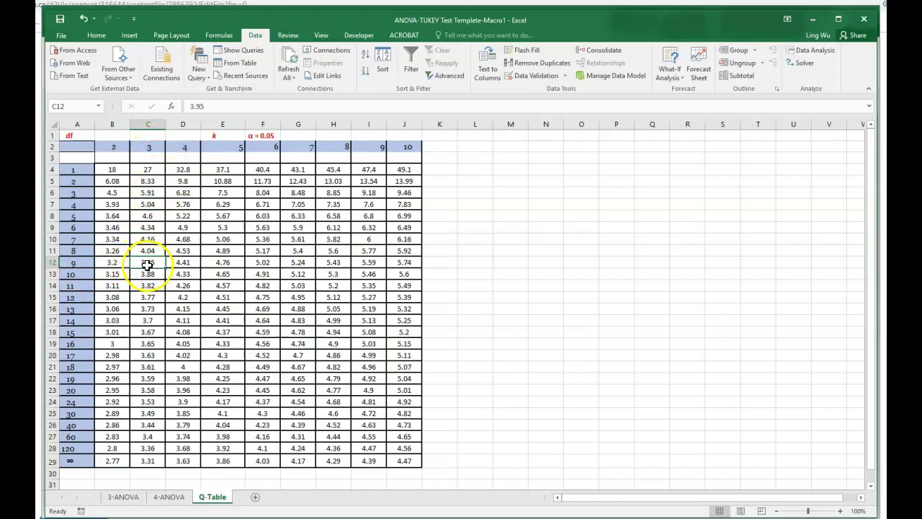
pyautogui.click(123, 498)
pyautogui.click(297, 325)
pyautogui.write('3.95')
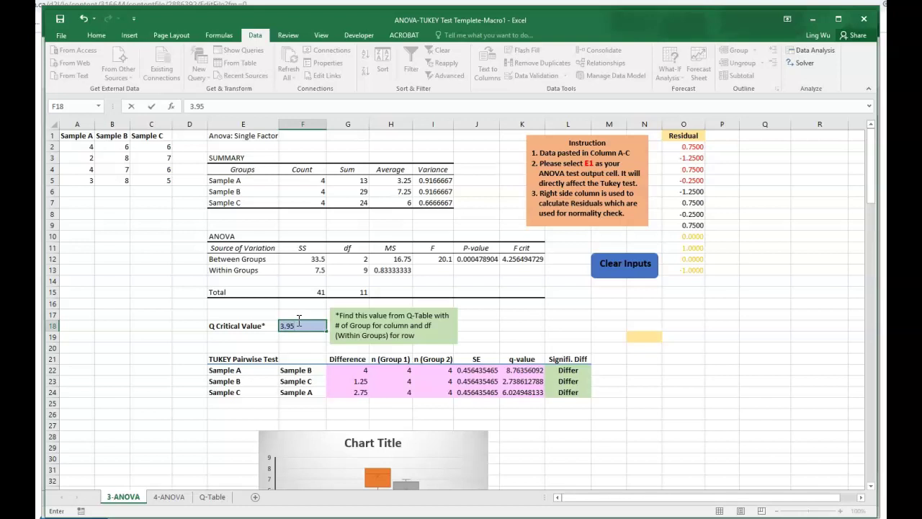
pyautogui.press('Return')
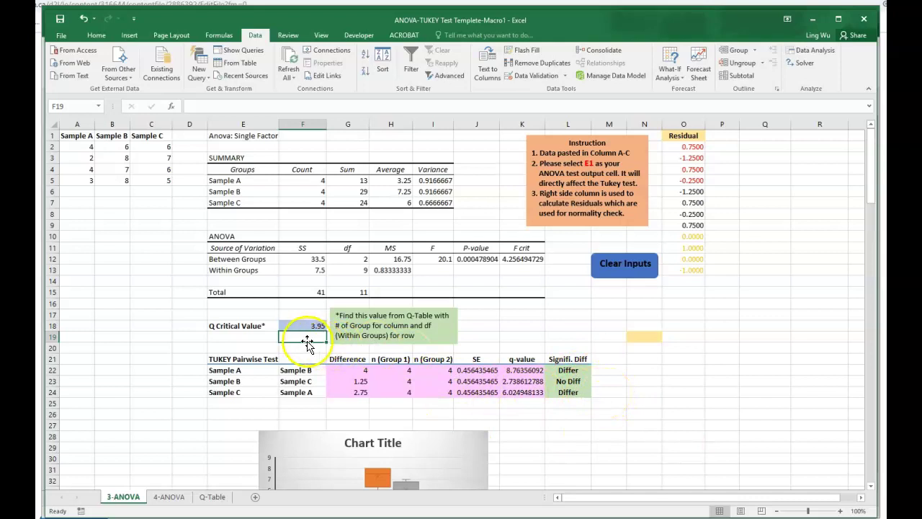
# Step: Review the Tukey results and box plot, and switch to the sample data and Residual column on Sheet2 of the Excel Tutorial Examples workbook
pyautogui.click(617, 417)
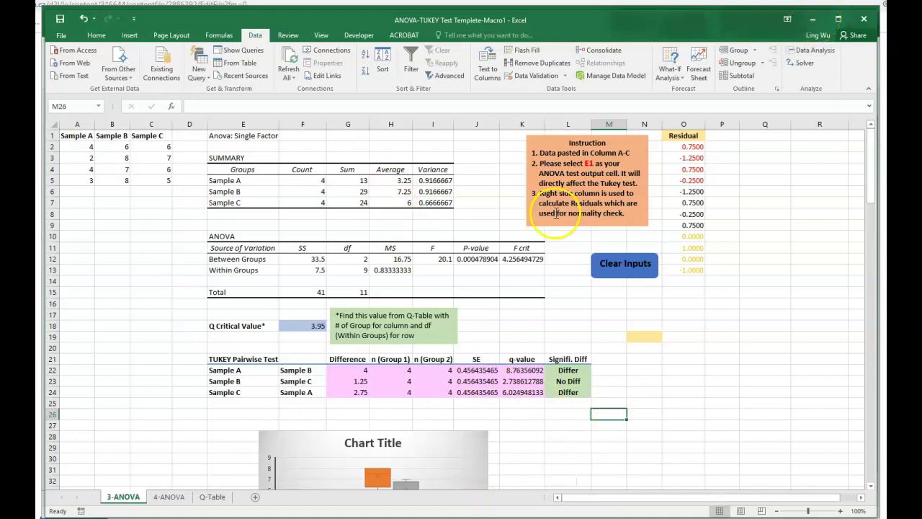
pyautogui.scroll(-1, 703, 367)
pyautogui.scroll(-2, 703, 368)
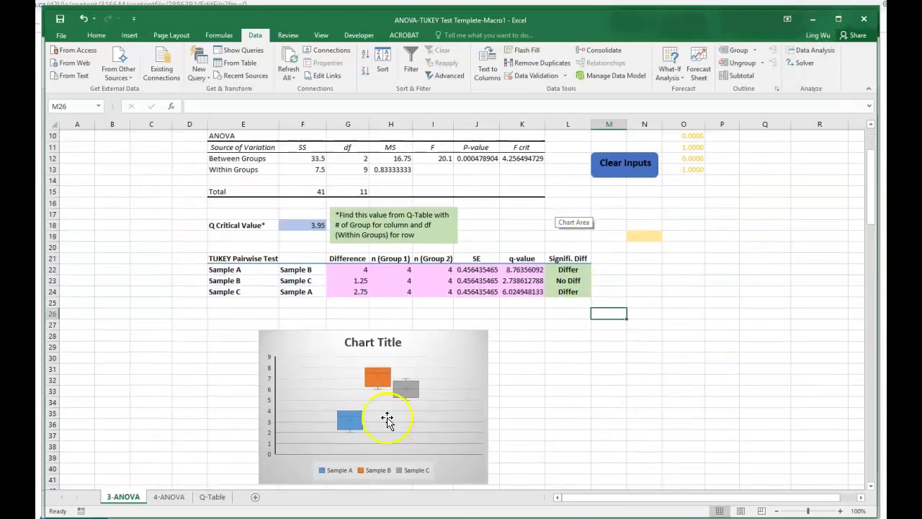
pyautogui.click(815, 21)
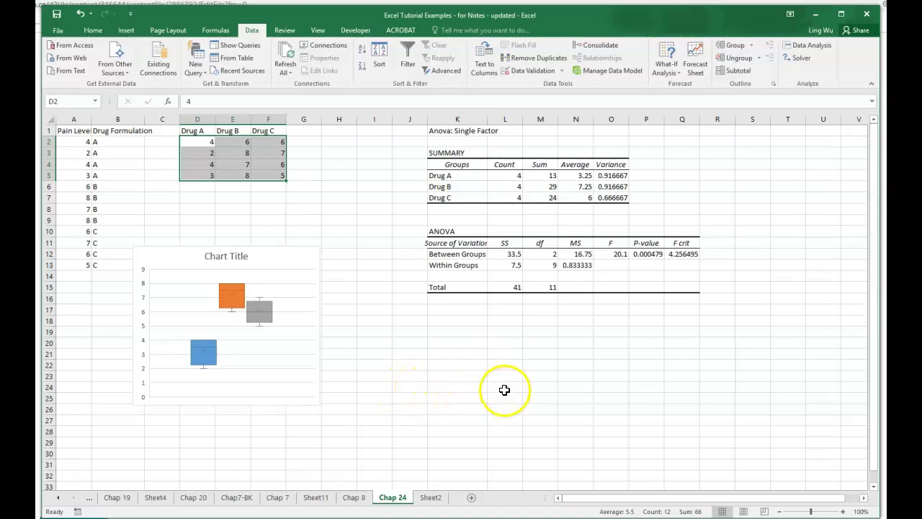
pyautogui.click(434, 497)
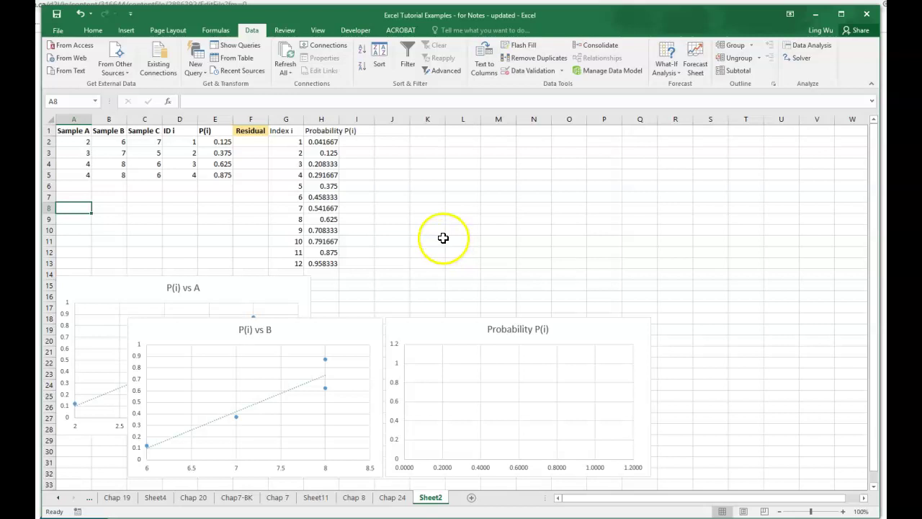
pyautogui.moveTo(72, 142); pyautogui.dragTo(129, 179)
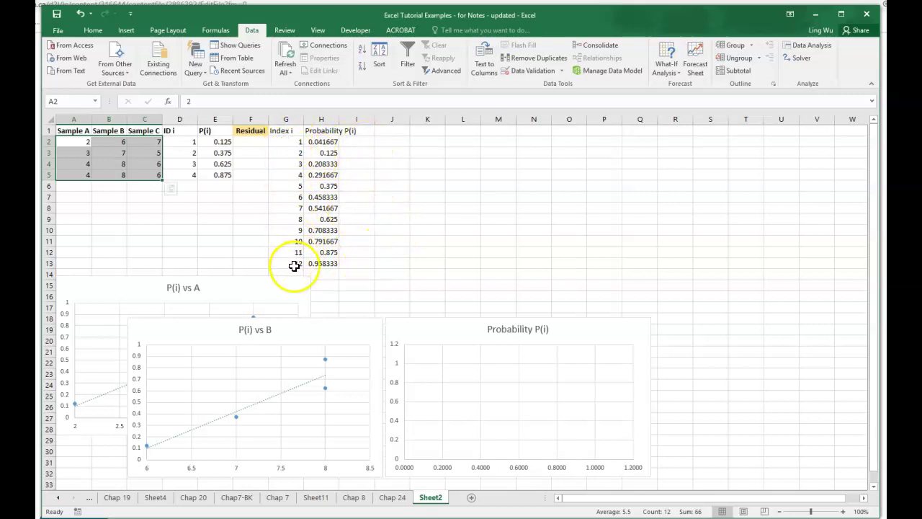
pyautogui.click(252, 142)
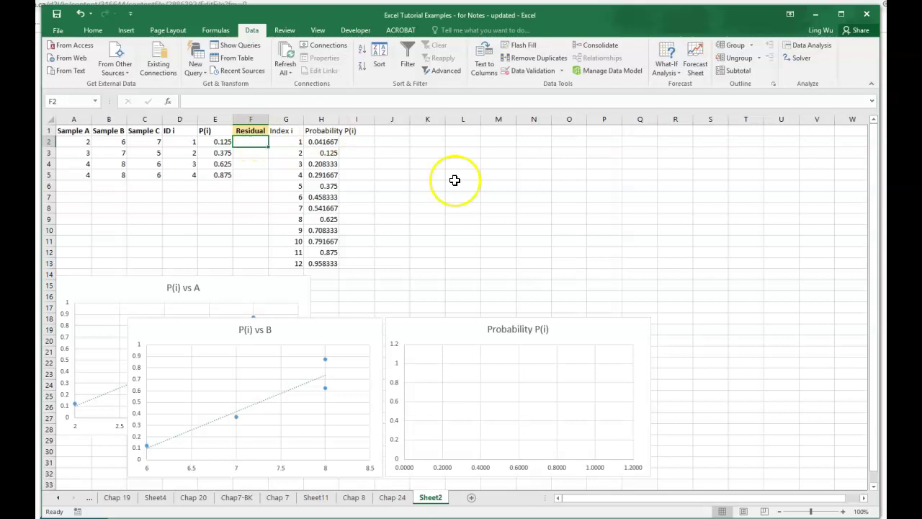
# Step: Enter the column header resid in K1 of Sheet2
pyautogui.click(426, 132)
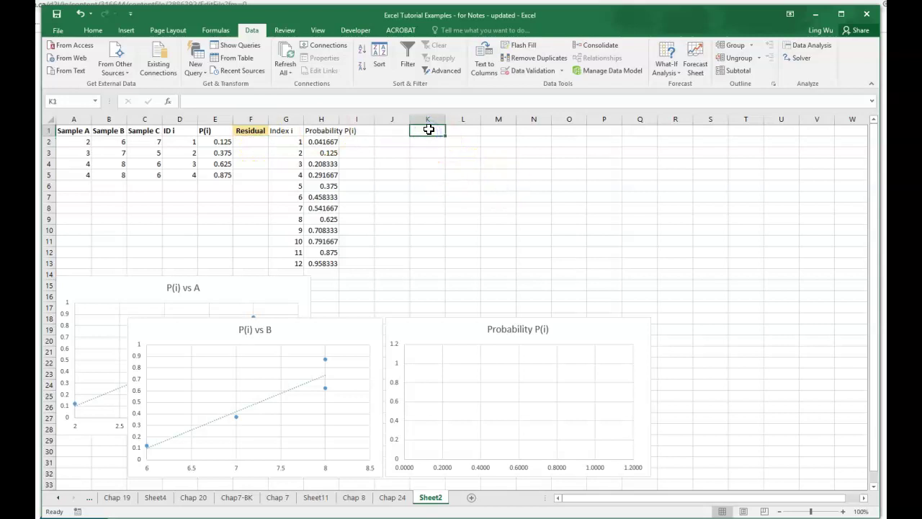
pyautogui.write('resid')
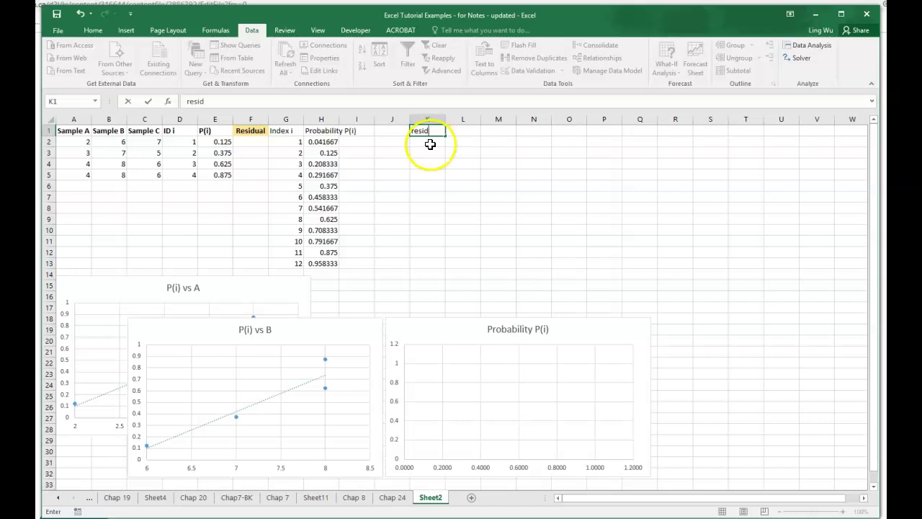
pyautogui.press('Return')
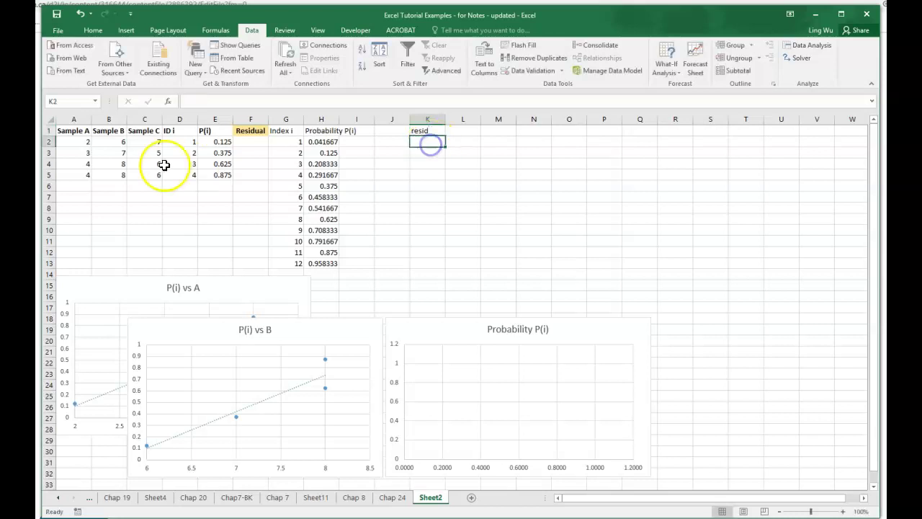
# Step: Check the group averages on the Chap 24 sheet, and calculate Sample A's residuals in K2:K5 of Sheet2 with the formula =A2-3.25 filled down
pyautogui.click(78, 141)
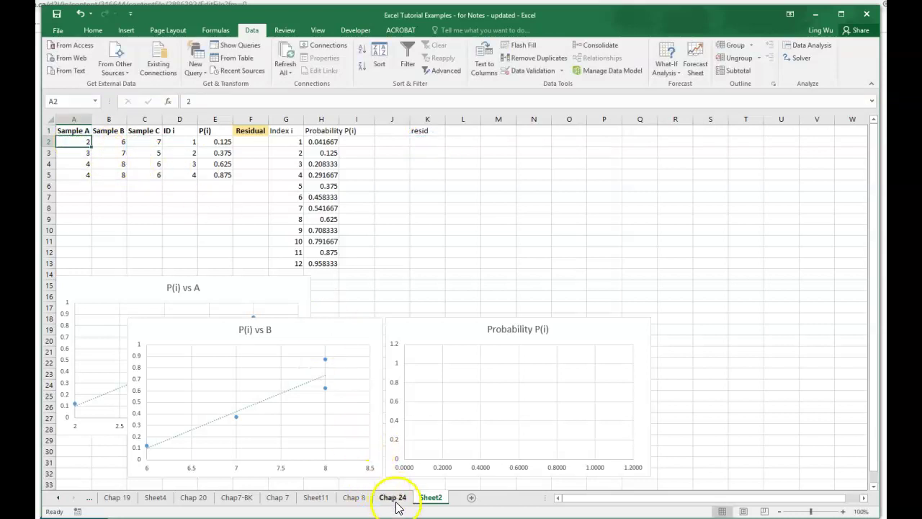
pyautogui.click(392, 497)
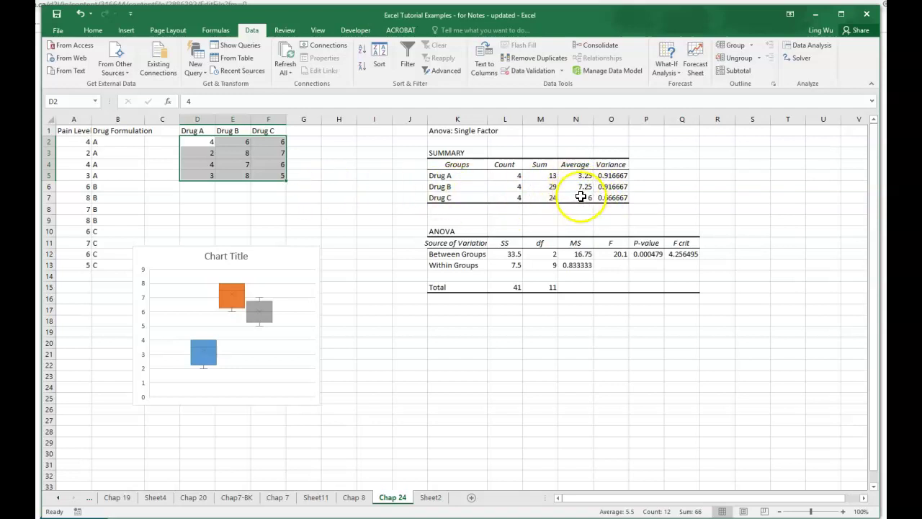
pyautogui.click(432, 498)
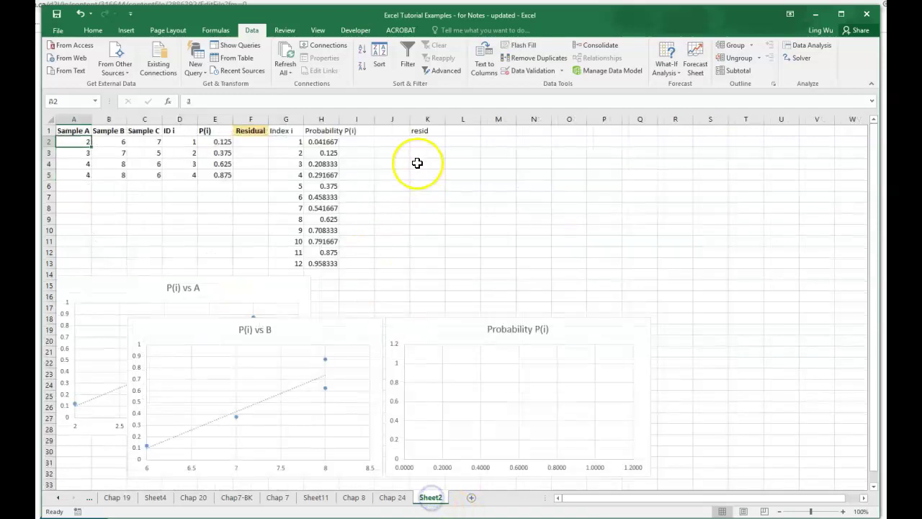
pyautogui.click(419, 142)
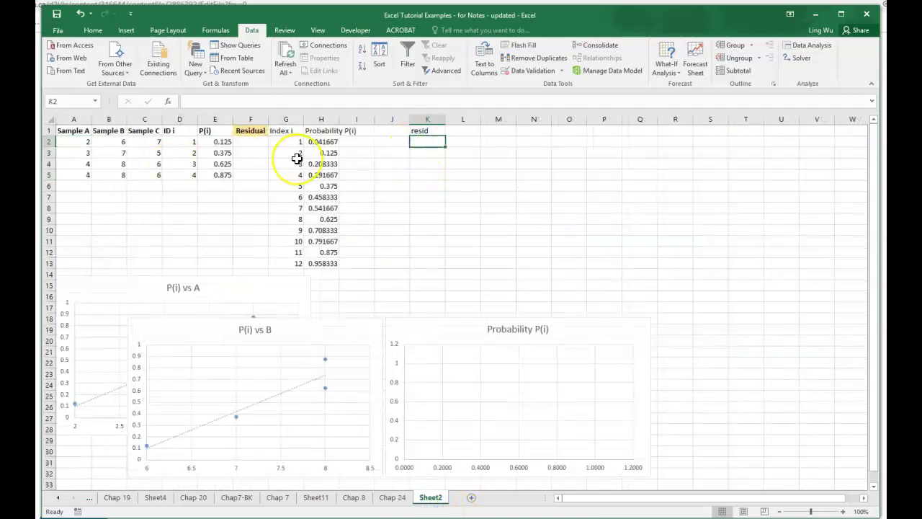
pyautogui.write('=')
pyautogui.click(79, 144)
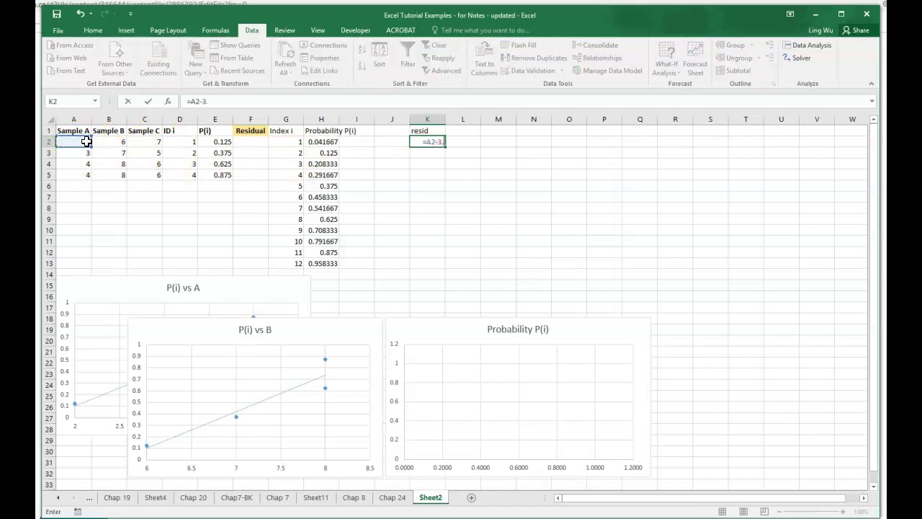
pyautogui.press('Return')
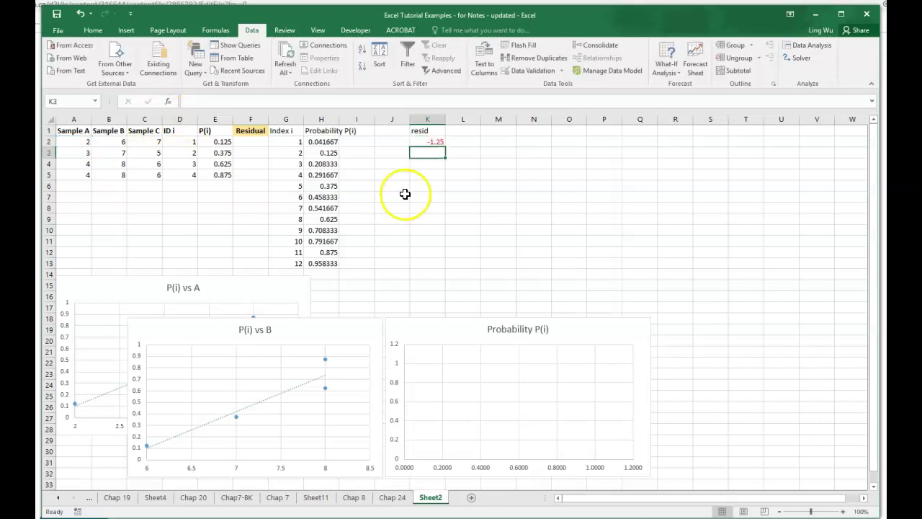
pyautogui.click(432, 142)
pyautogui.moveTo(445, 147); pyautogui.dragTo(443, 179)
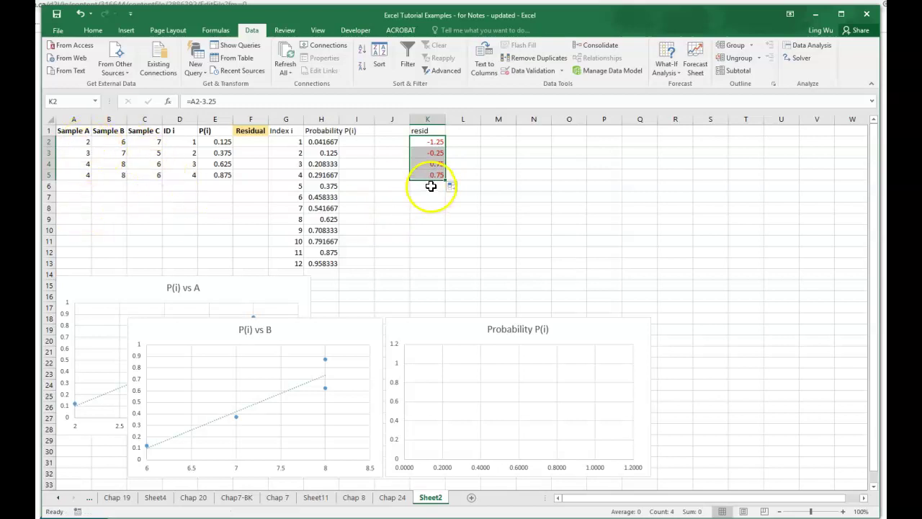
# Step: Calculate Sample B's residuals in K6:K9 with the formula =B2-7.5 filled down
pyautogui.click(428, 186)
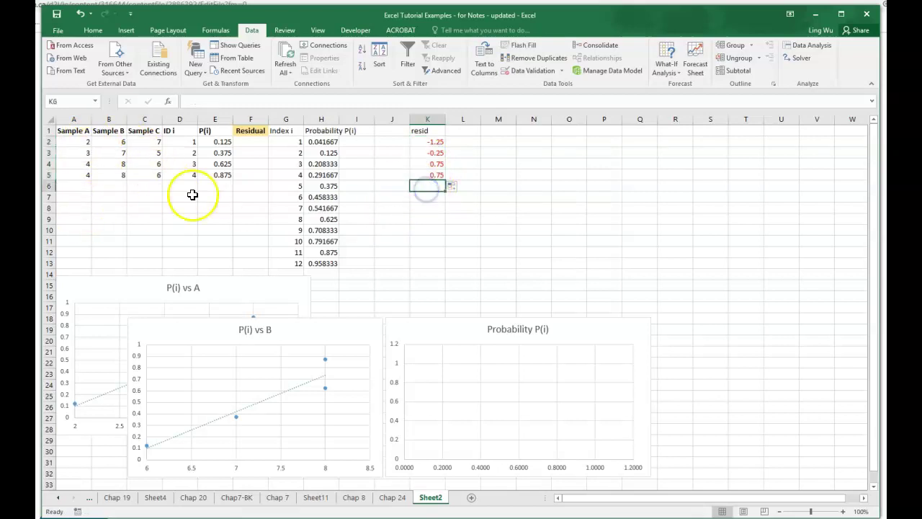
pyautogui.write('=')
pyautogui.click(114, 141)
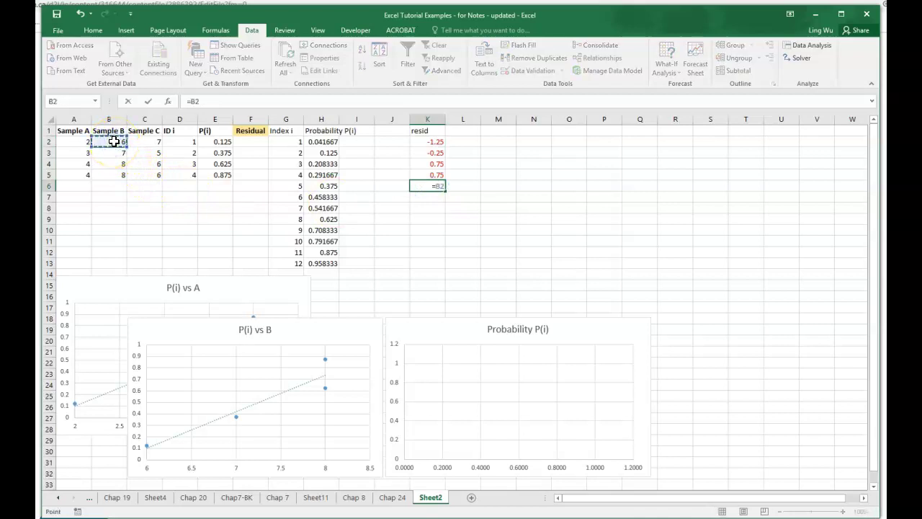
pyautogui.write('-7.5')
pyautogui.press('Return')
pyautogui.click(437, 186)
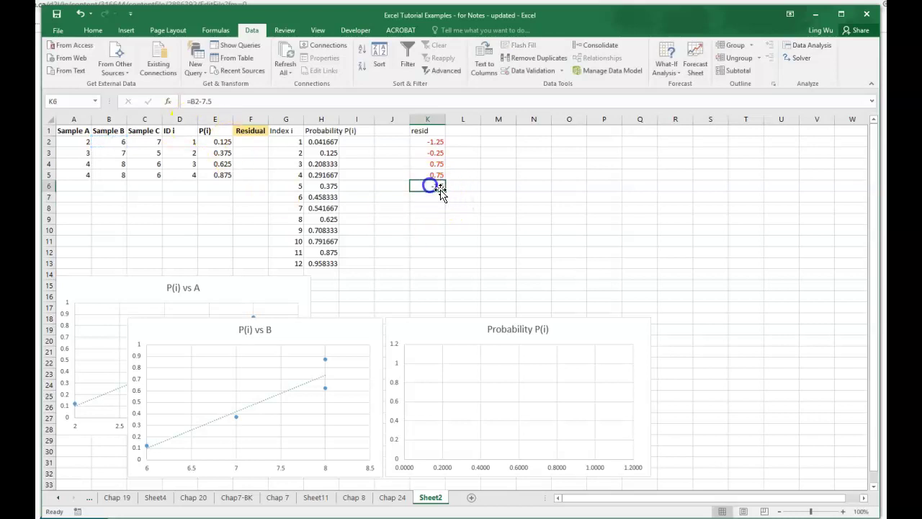
pyautogui.moveTo(445, 196); pyautogui.dragTo(442, 224)
# Step: Calculate Sample C's residuals in K10:K13 with the formula =C2-6 filled down
pyautogui.click(431, 232)
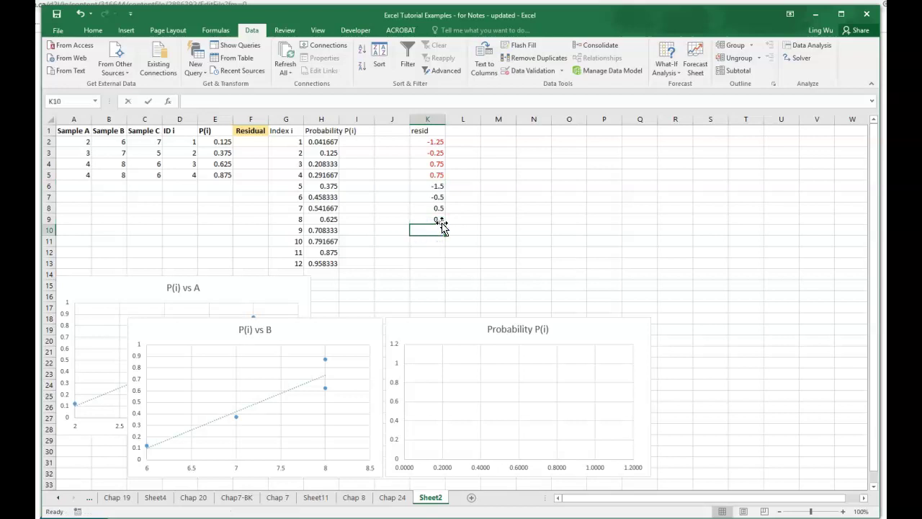
pyautogui.write('=')
pyautogui.click(152, 142)
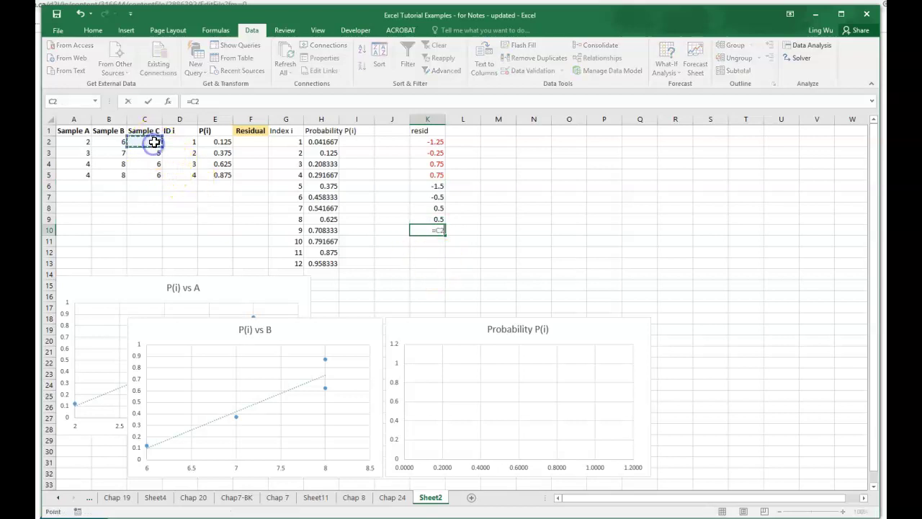
pyautogui.press('Return')
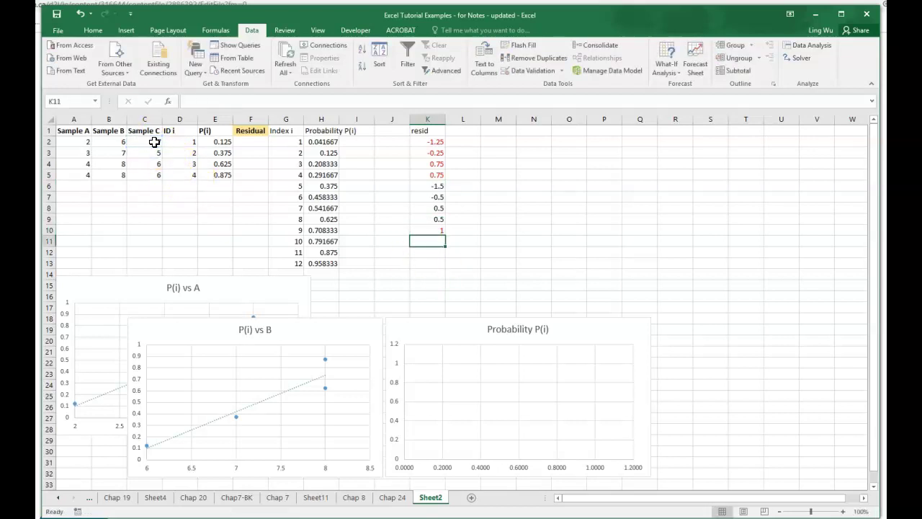
pyautogui.click(439, 231)
pyautogui.moveTo(444, 235); pyautogui.dragTo(444, 268)
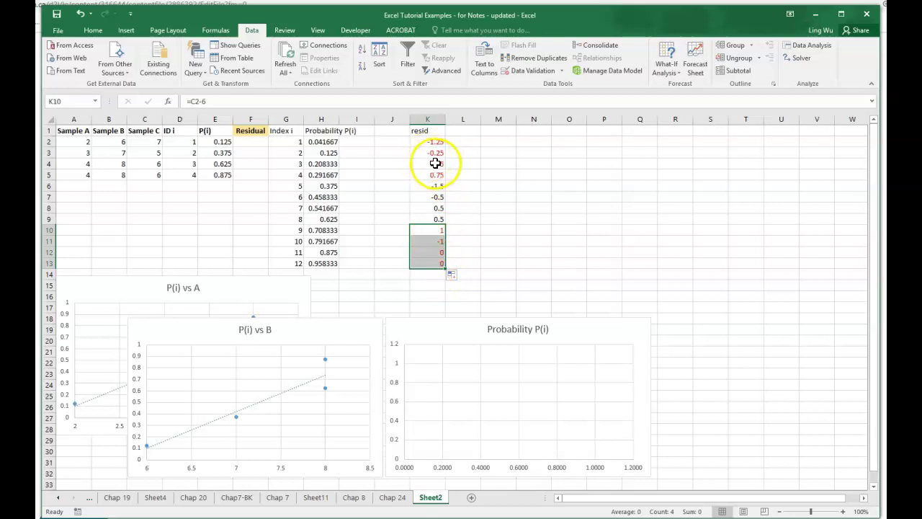
# Step: Copy the residuals in K2:K13 and paste them into the Word document in place of the old Residual table values
pyautogui.moveTo(424, 142); pyautogui.dragTo(427, 258)
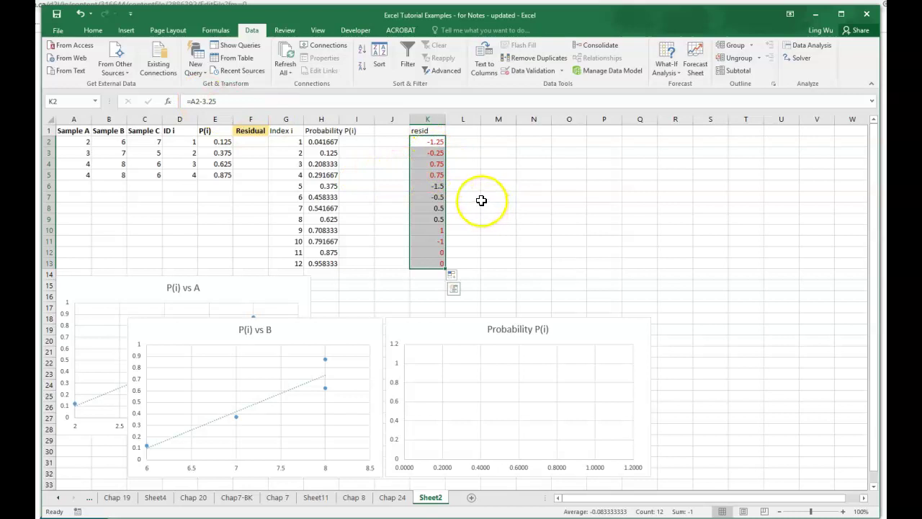
pyautogui.hotkey('ctrl', 'c')
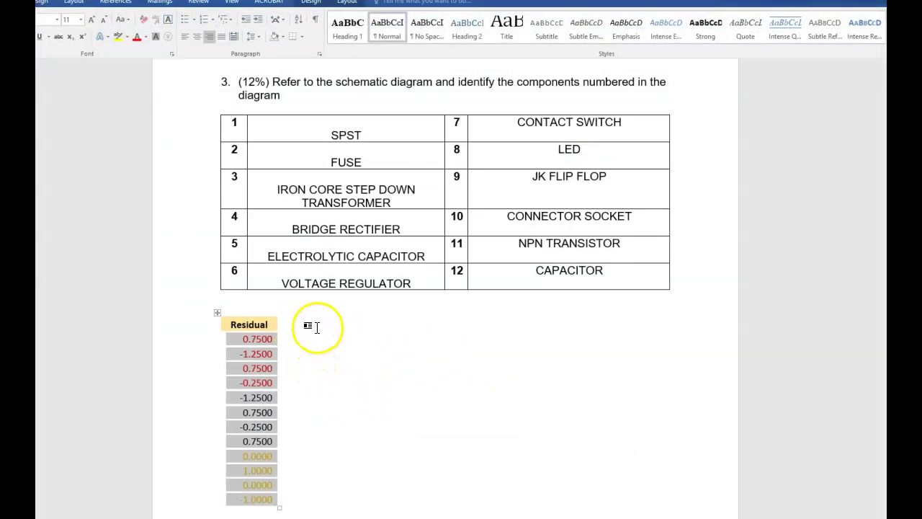
pyautogui.click(217, 312)
pyautogui.press('BackSpace')
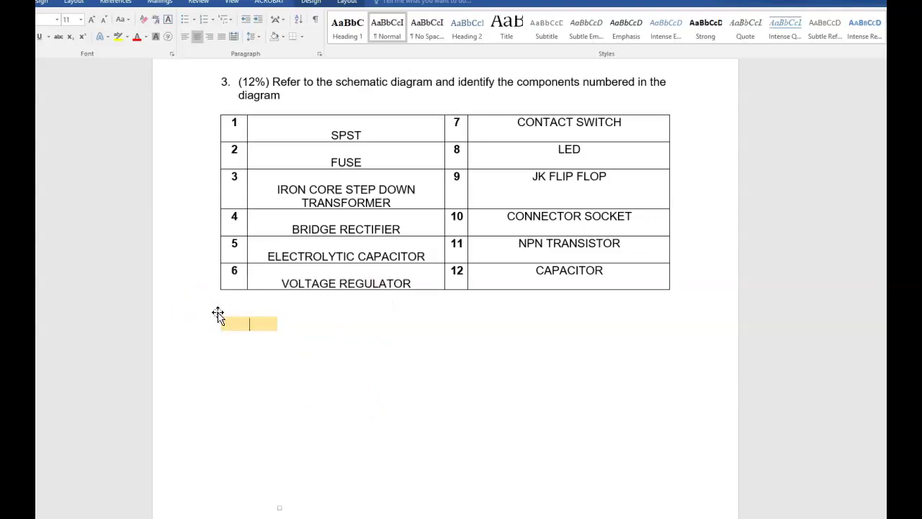
pyautogui.click(246, 323)
pyautogui.hotkey('ctrl', 'v')
pyautogui.click(354, 364)
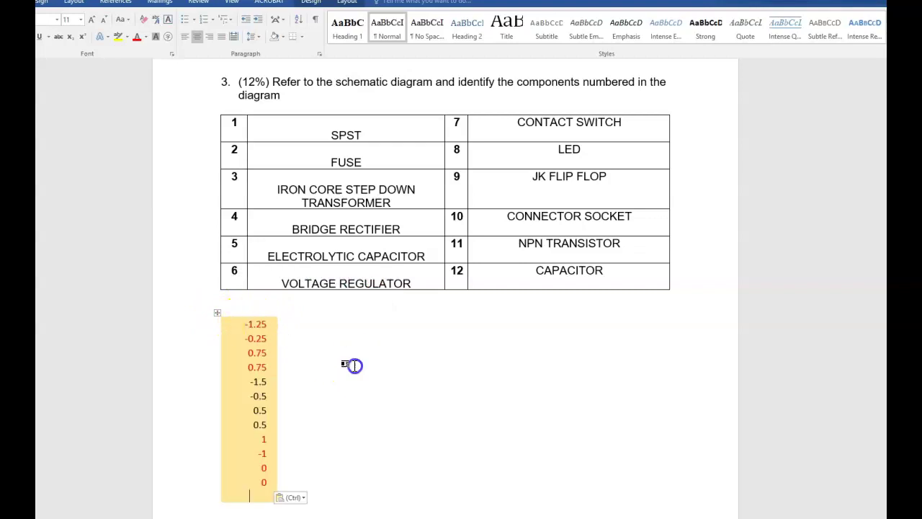
# Step: Copy the residual values from the Word document and paste them into the Residual column, F2:F13, on Sheet2 in Excel
pyautogui.scroll(4, 281, 360)
pyautogui.scroll(-6, 353, 389)
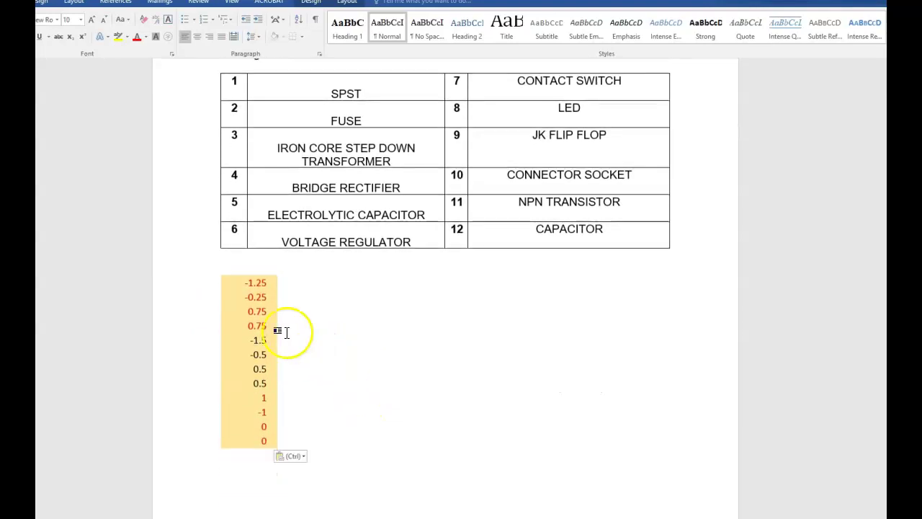
pyautogui.moveTo(245, 283); pyautogui.dragTo(271, 439)
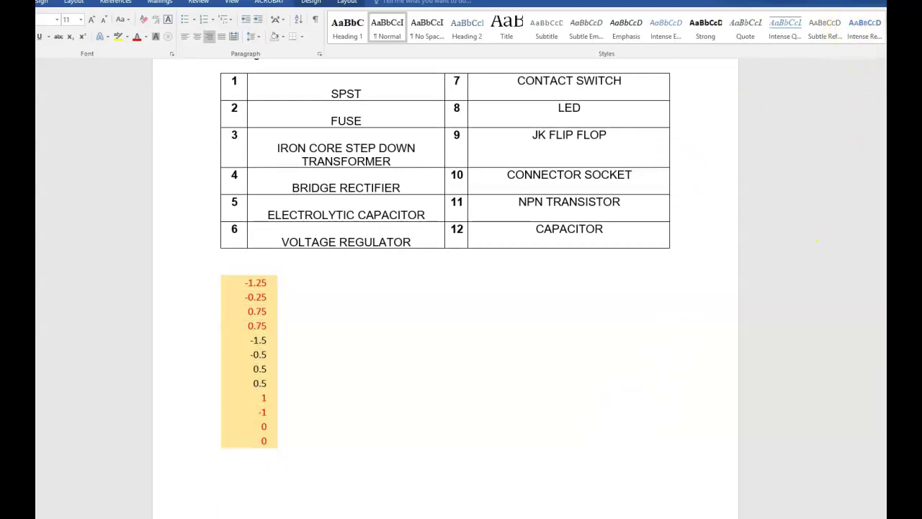
pyautogui.click(72, 497)
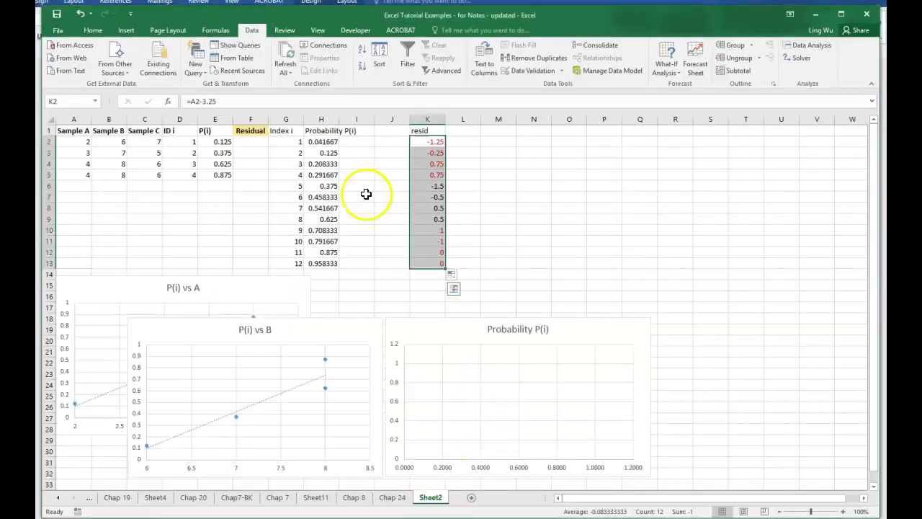
pyautogui.click(257, 141)
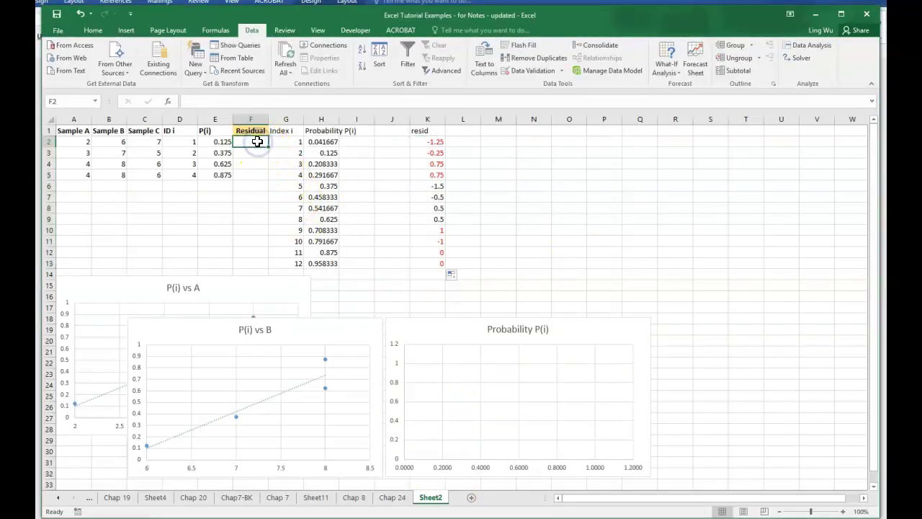
pyautogui.hotkey('ctrl', 'v')
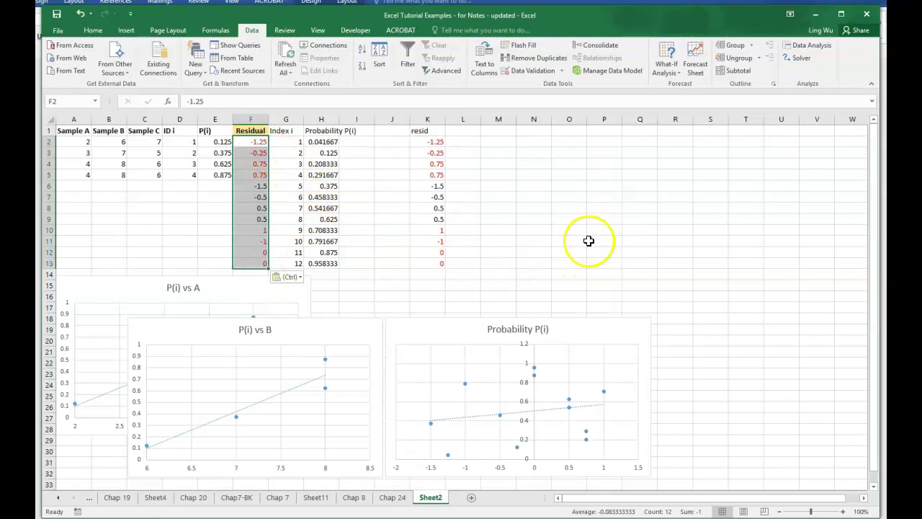
# Step: Sort the residuals in F2:F13 from smallest to largest within the current selection only, and move the Probability P(i) chart slightly upward
pyautogui.click(93, 30)
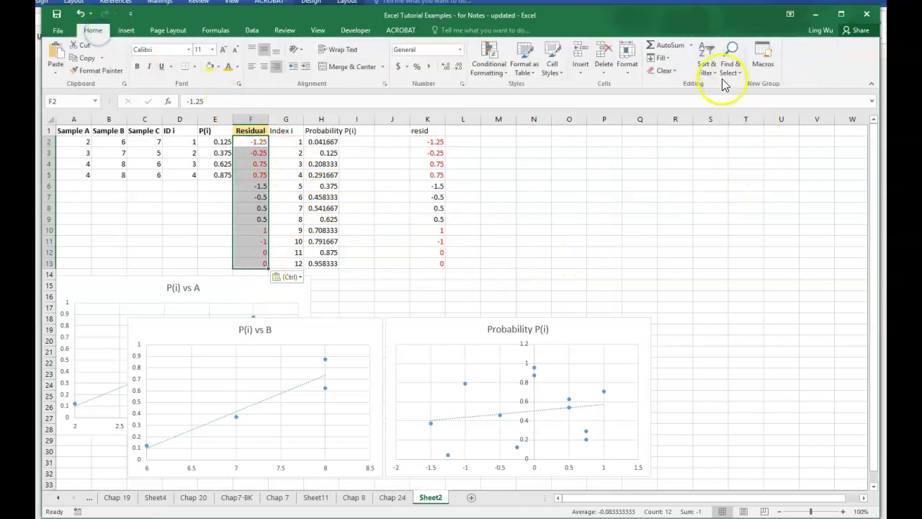
pyautogui.click(704, 65)
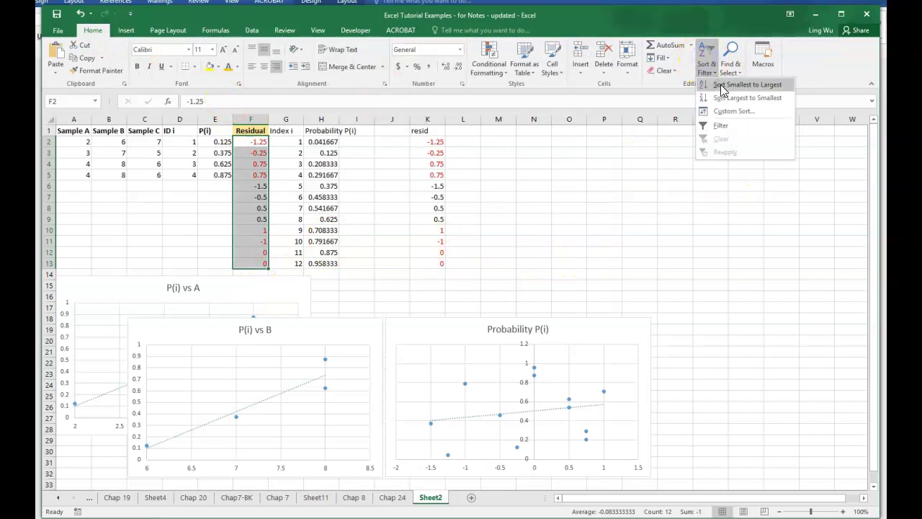
pyautogui.click(722, 85)
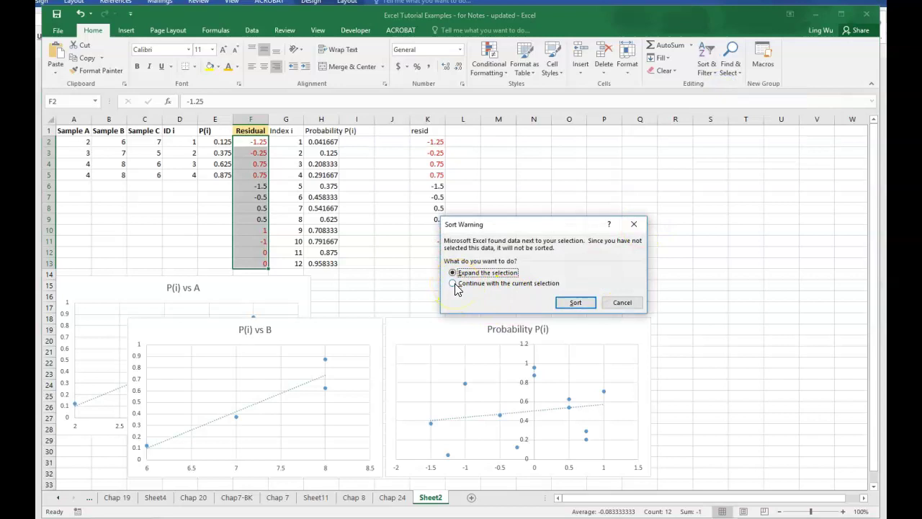
pyautogui.click(585, 301)
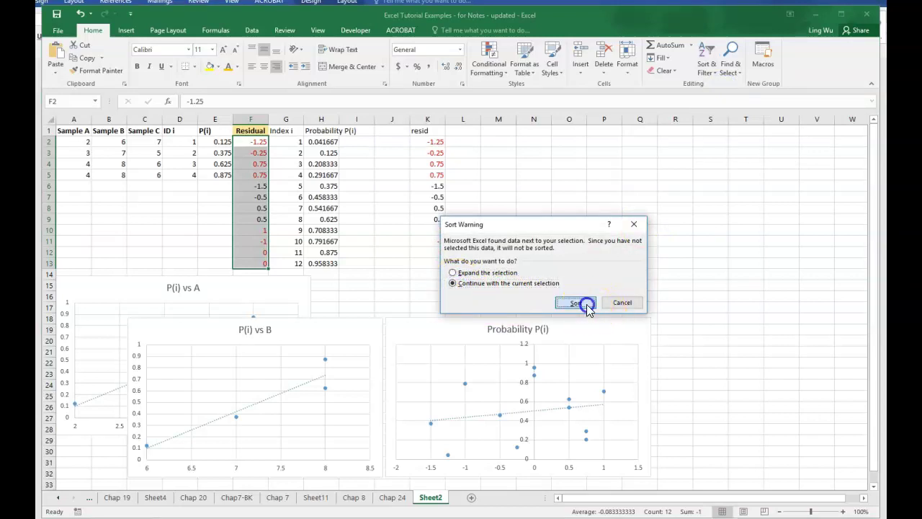
pyautogui.click(725, 294)
pyautogui.moveTo(575, 333); pyautogui.dragTo(582, 296)
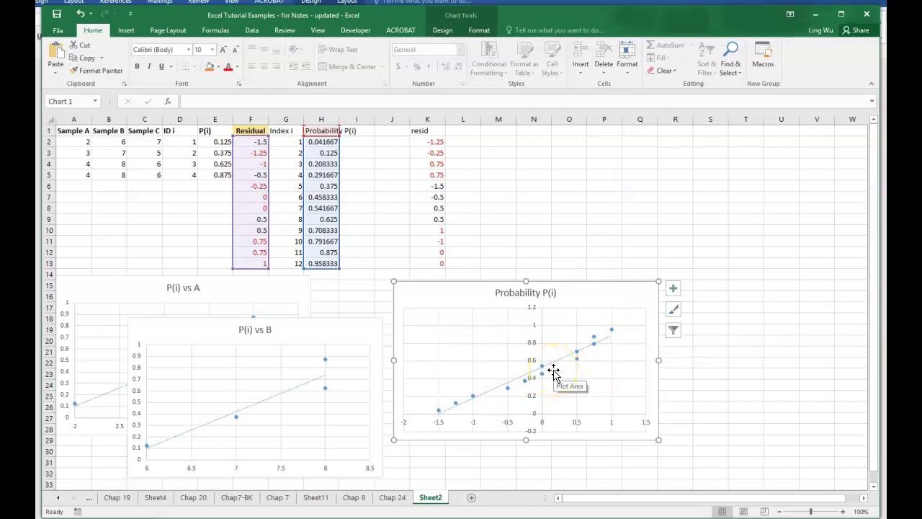
pyautogui.click(705, 382)
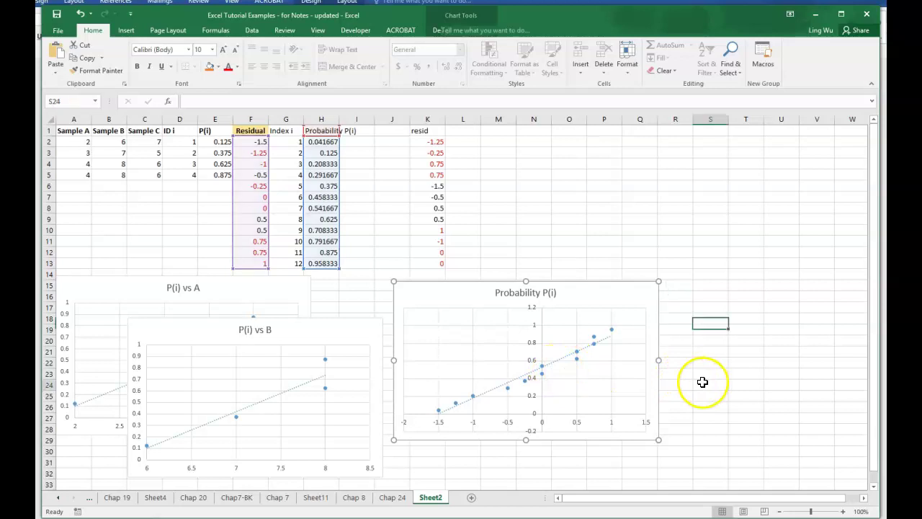
# Step: Insert a scatter chart of the unsorted residuals in K2:K13 and place it beside the data, above the Probability P(i) chart
pyautogui.moveTo(427, 142); pyautogui.dragTo(420, 262)
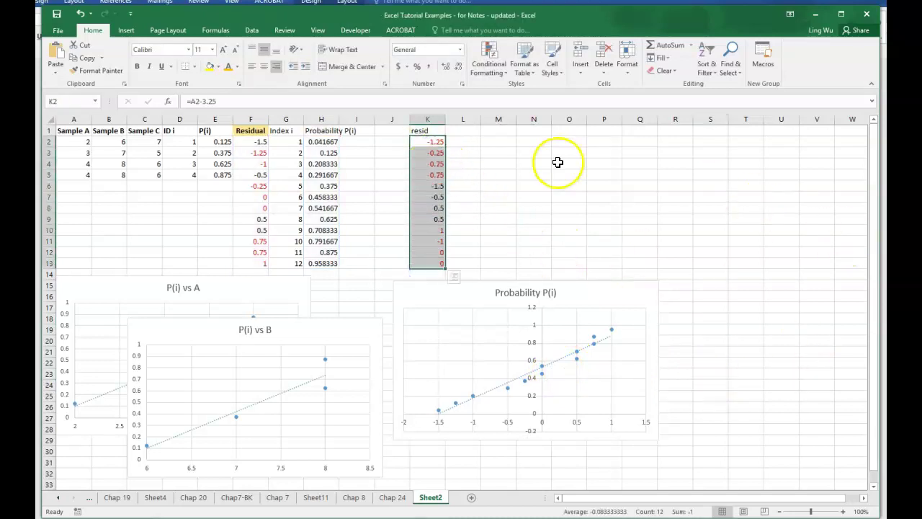
pyautogui.click(125, 30)
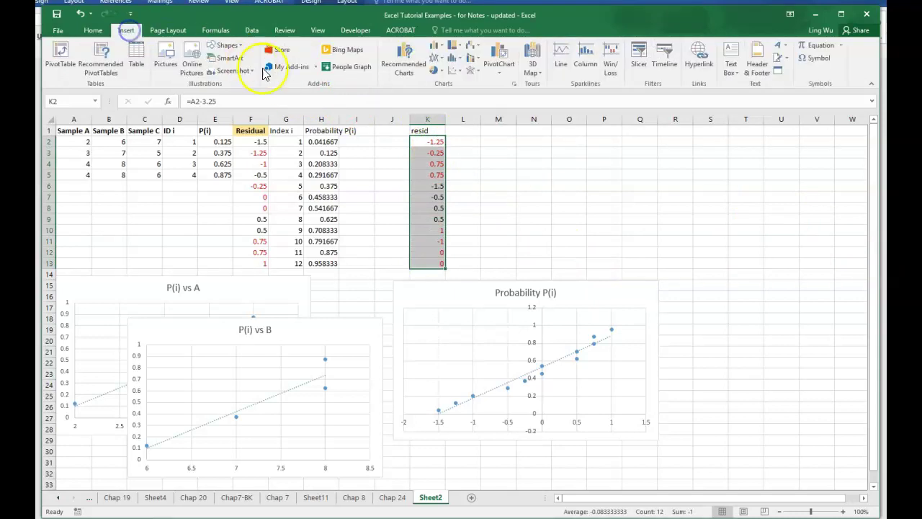
pyautogui.click(455, 70)
pyautogui.click(461, 106)
pyautogui.moveTo(552, 243)
pyautogui.mouseDown()
pyautogui.moveTo(741, 149)
pyautogui.moveTo(782, 141)
pyautogui.mouseUp()
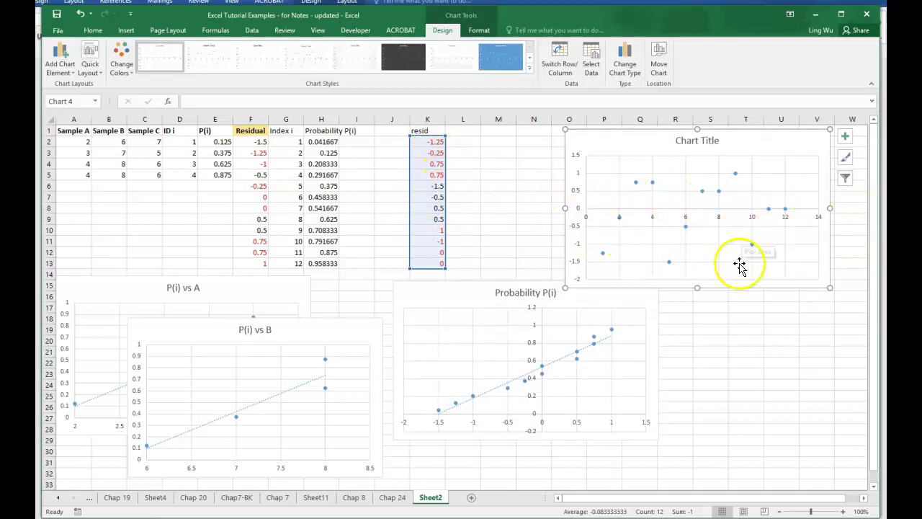
pyautogui.moveTo(635, 144); pyautogui.dragTo(636, 140)
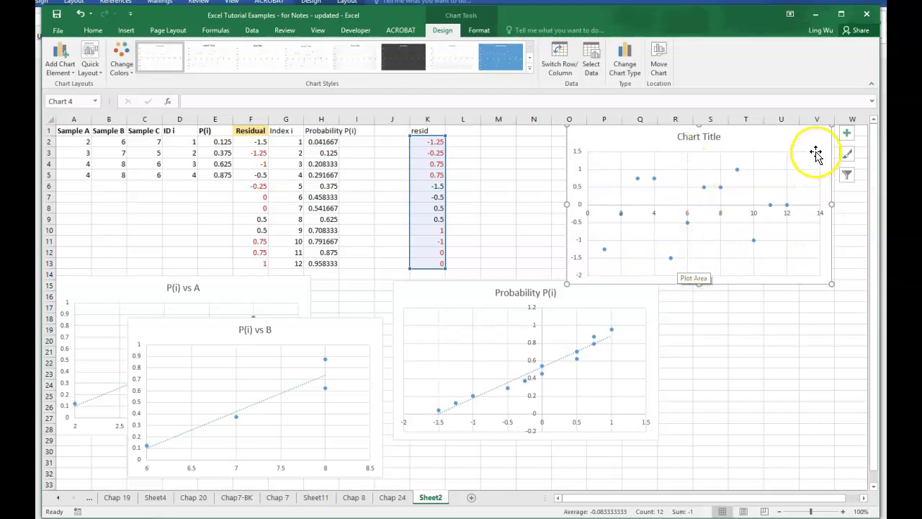
# Step: Review the Probability P(i) chart on Sheet2 and the drug box plot with the ANOVA results on the Chap 24 sheet
pyautogui.click(457, 305)
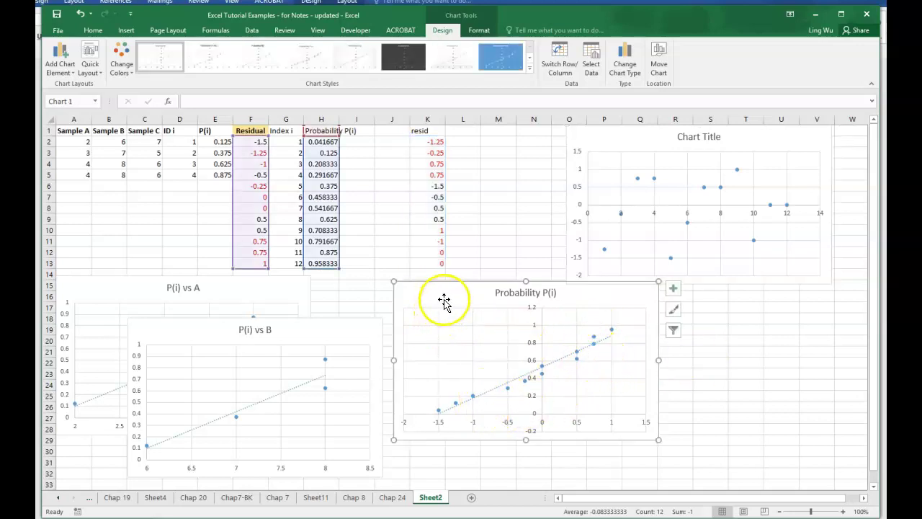
pyautogui.click(393, 497)
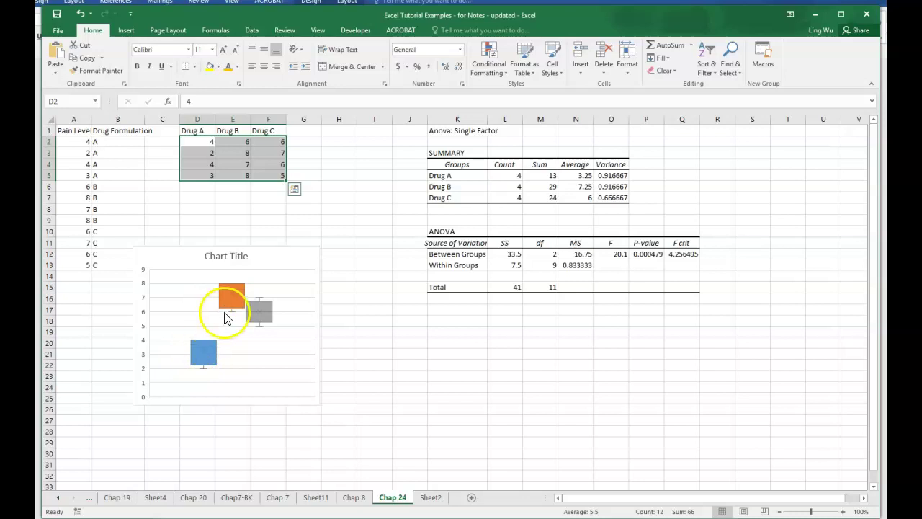
pyautogui.click(430, 497)
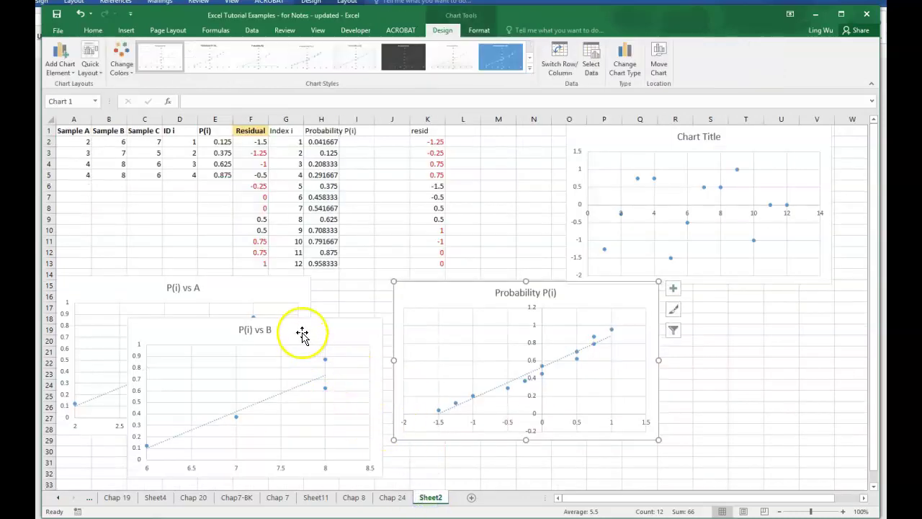
# Step: Move the P(i) vs B chart beside the P(i) vs A chart, and set the font colour of D1:E5 to gold
pyautogui.moveTo(303, 334); pyautogui.dragTo(507, 288)
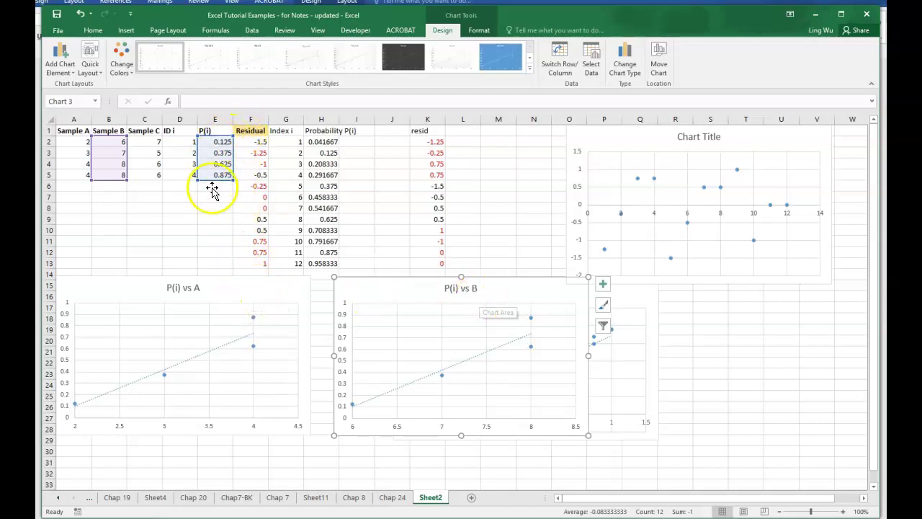
pyautogui.moveTo(178, 132); pyautogui.dragTo(209, 175)
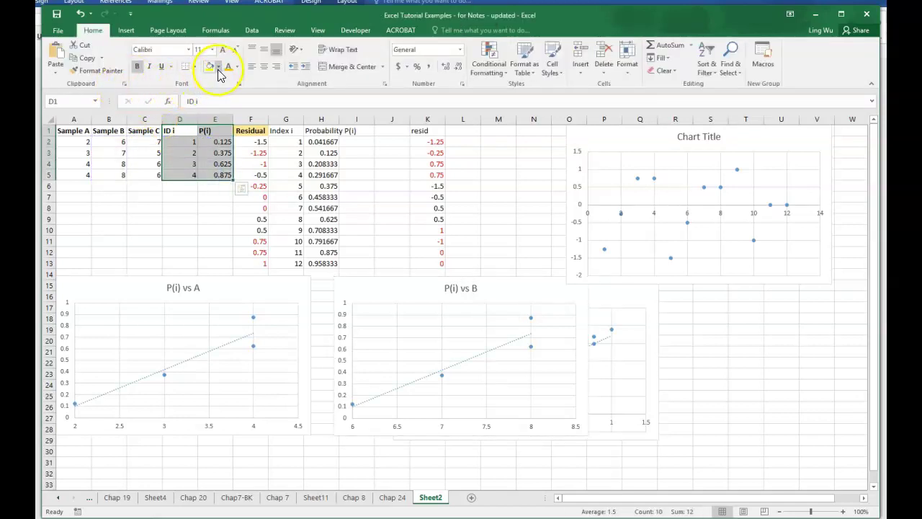
pyautogui.click(137, 210)
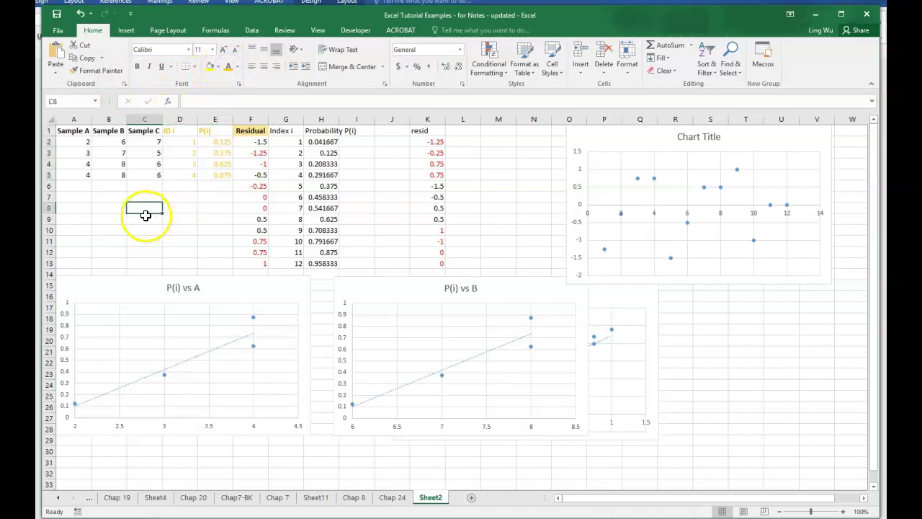
pyautogui.click(244, 291)
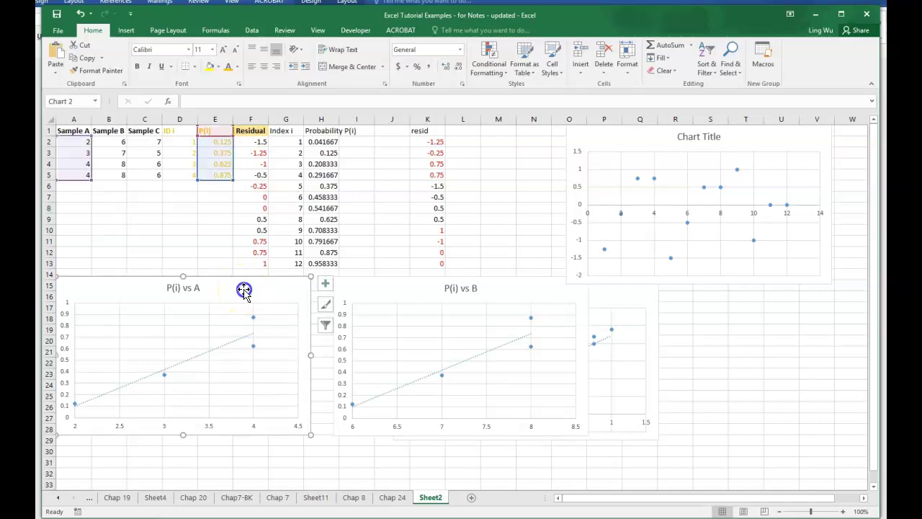
pyautogui.click(388, 289)
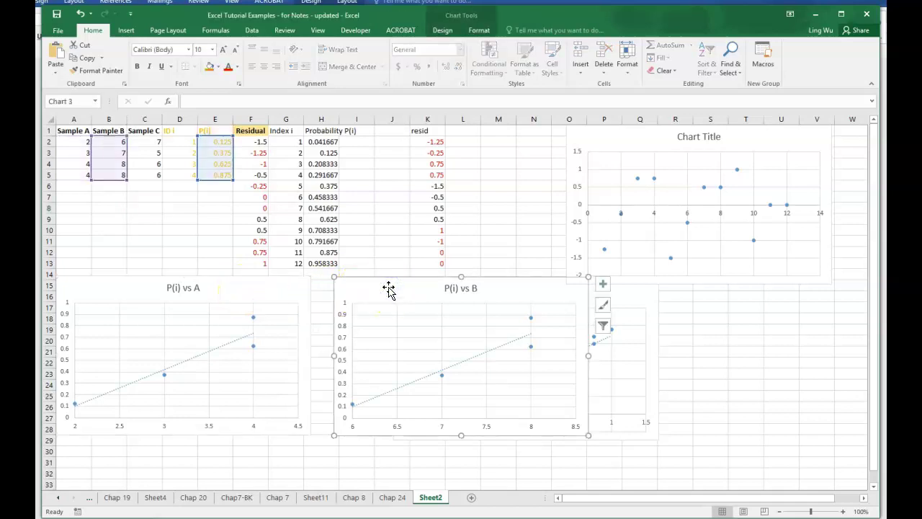